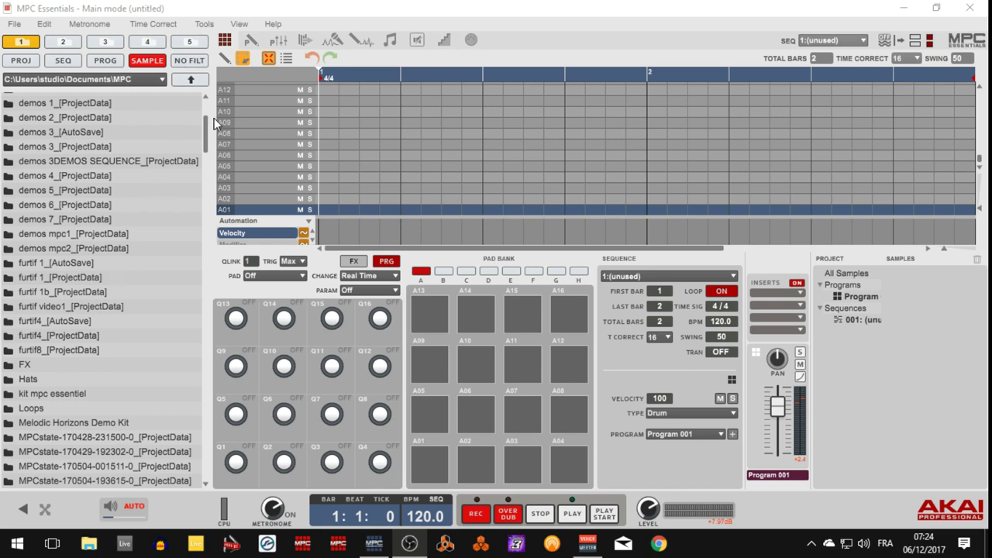
Step: Browse the MPC folder by sample, program and sequence type, down to the sequence files in furtif 1_[ProjectData]
drag(207, 135, 223, 201)
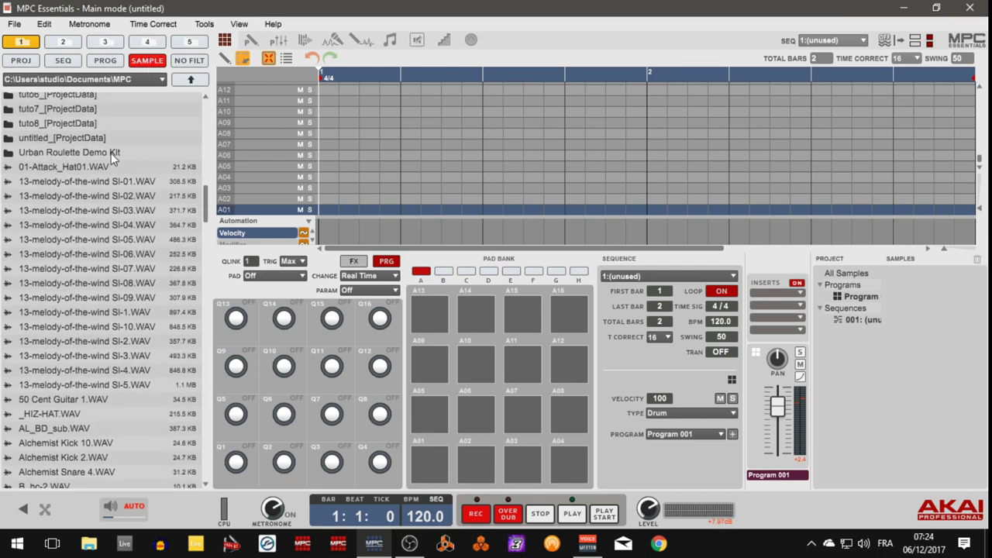
click(104, 60)
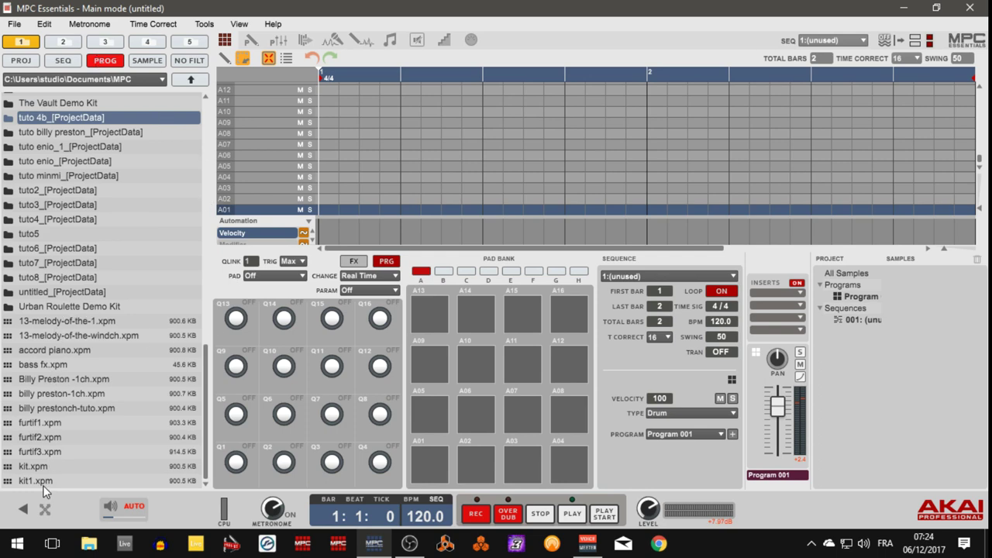
click(65, 62)
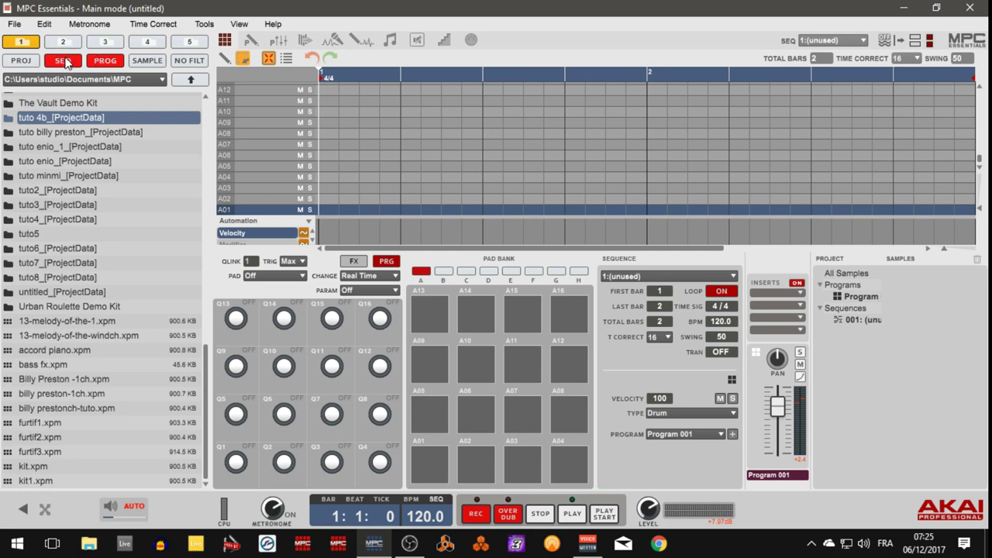
drag(206, 297, 210, 245)
double_click(47, 141)
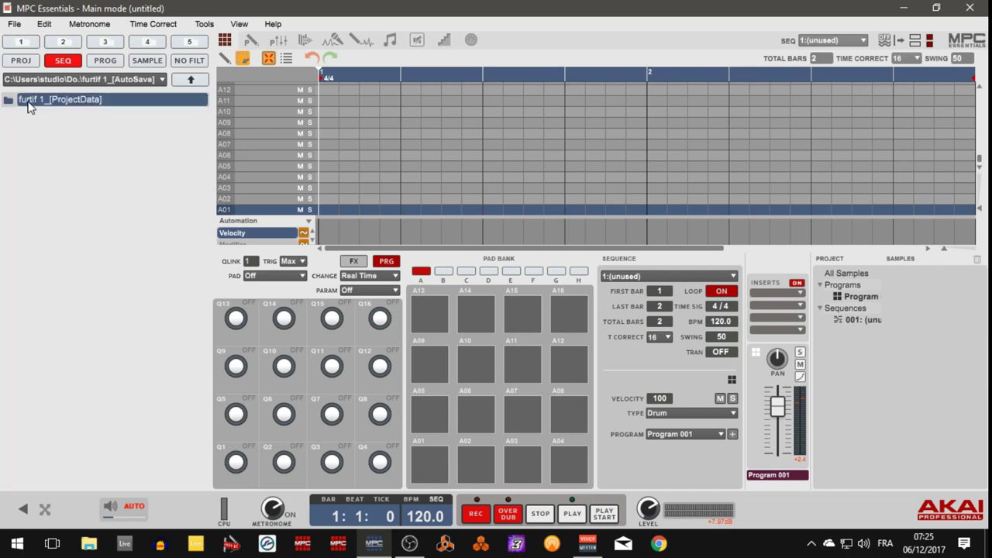
double_click(28, 107)
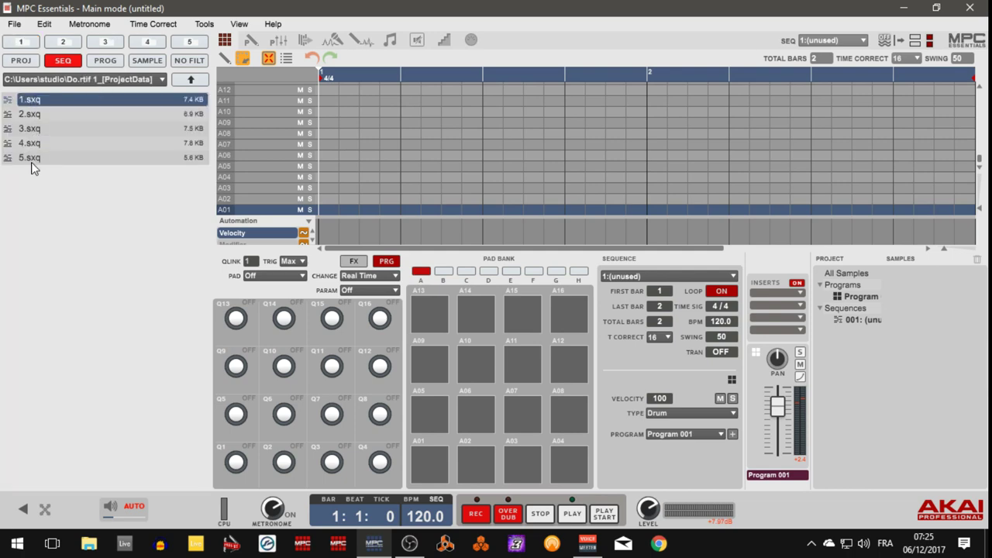
Step: Filter the file browser to projects only, return to the Documents\MPC folder and look through its project files
click(22, 62)
click(207, 80)
click(205, 78)
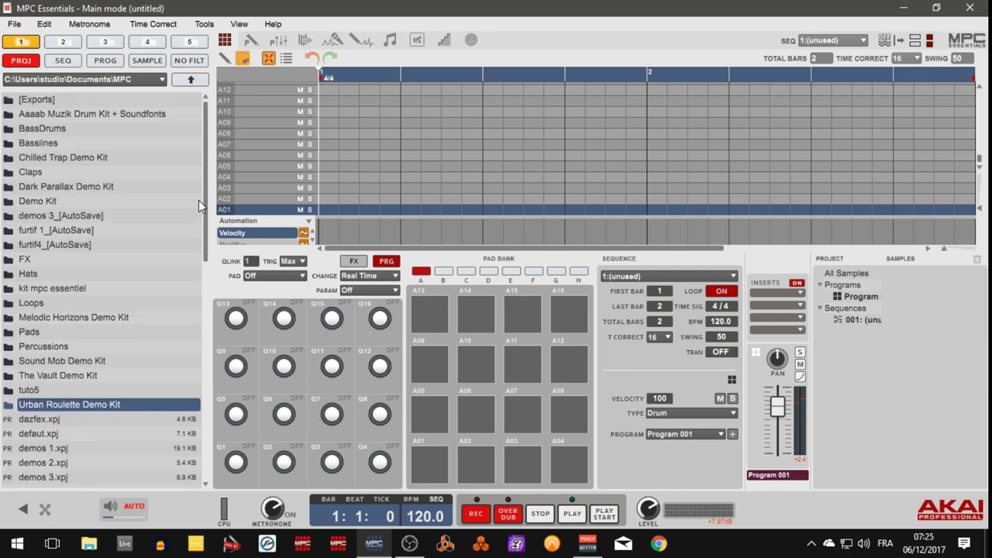
drag(205, 179, 231, 259)
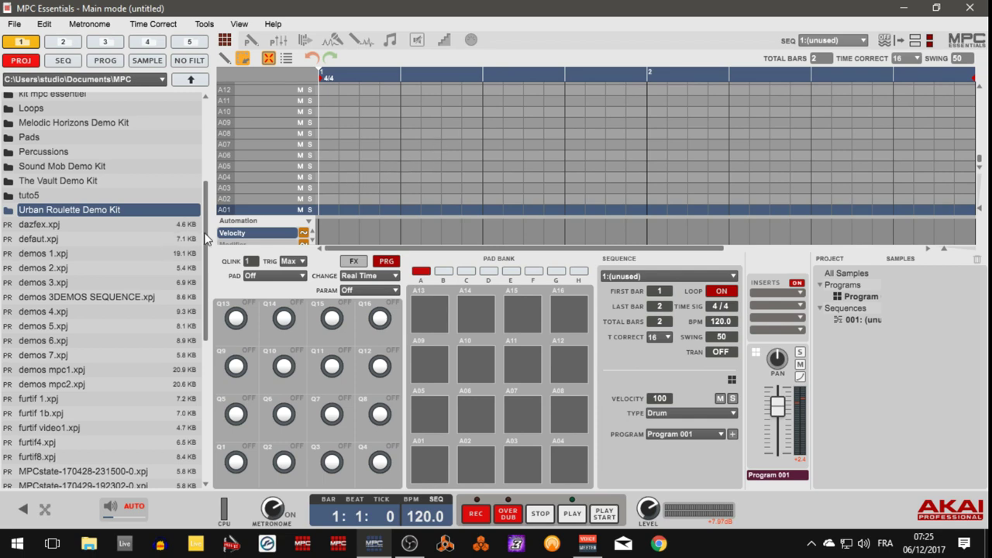
drag(206, 206, 213, 120)
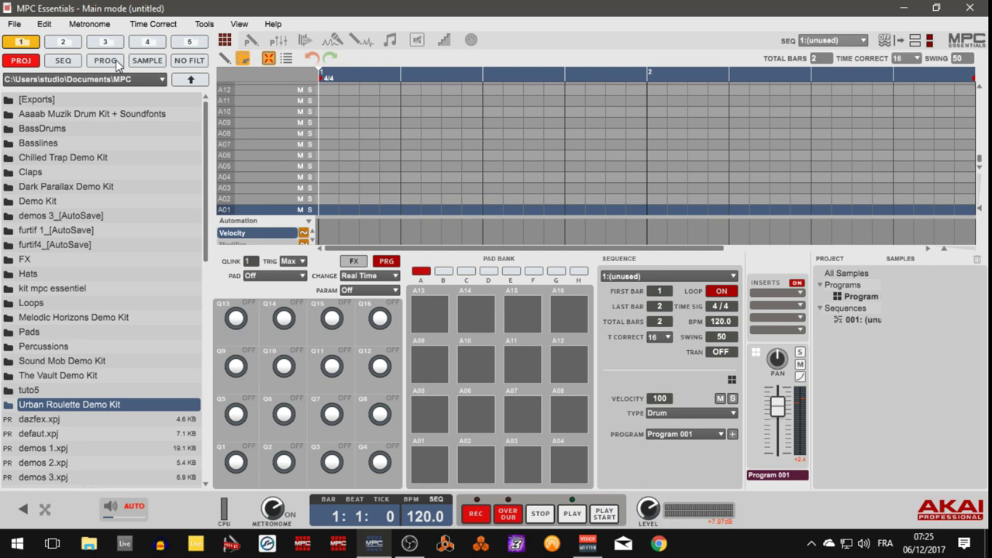
click(44, 24)
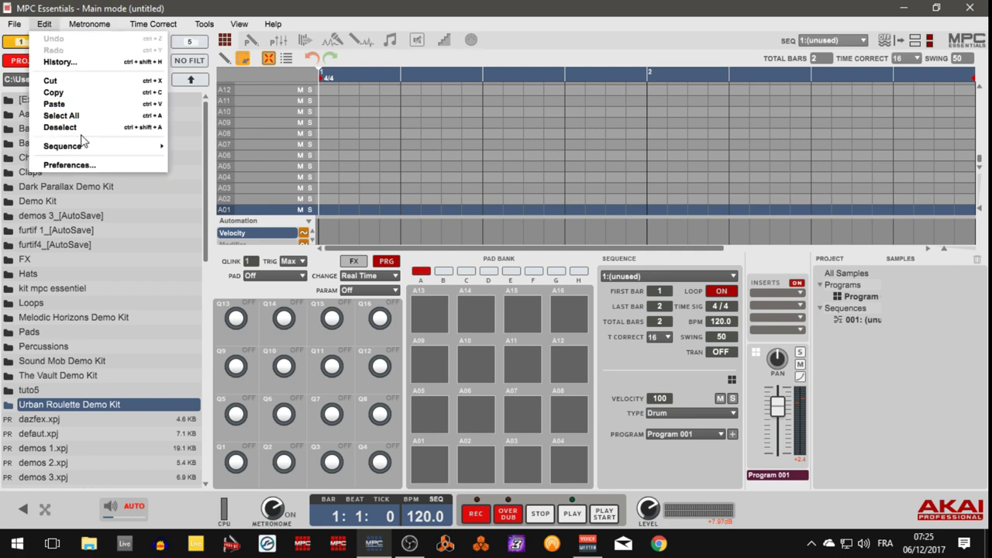
click(79, 165)
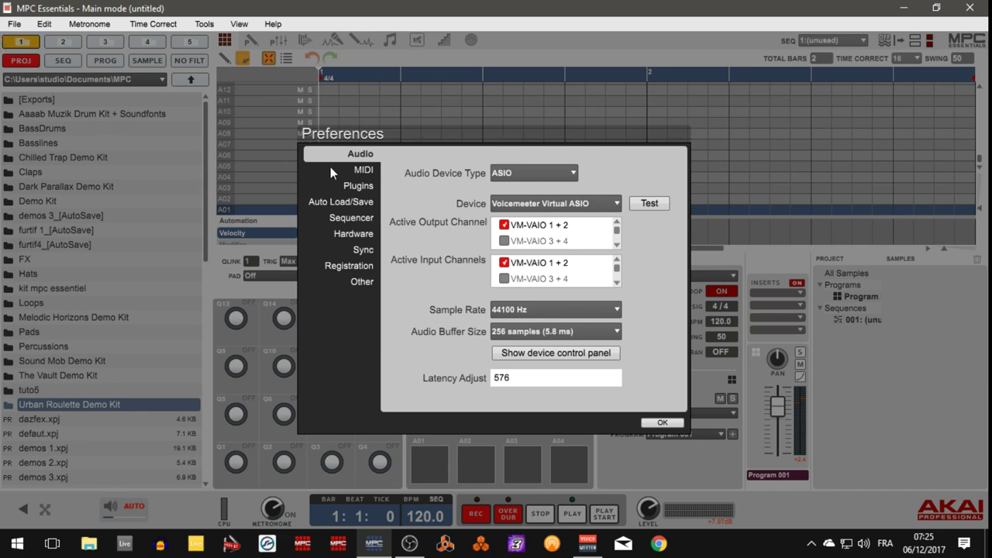
click(662, 423)
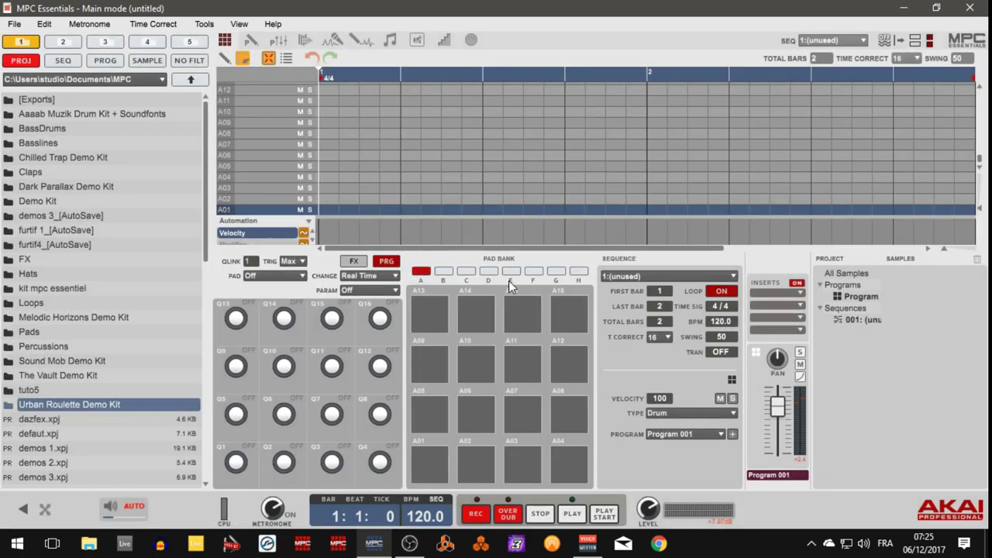
Step: Examine the available audio device types and ASIO devices in the audio preferences, keeping ASIO with Voicemeeter Virtual ASIO
click(44, 24)
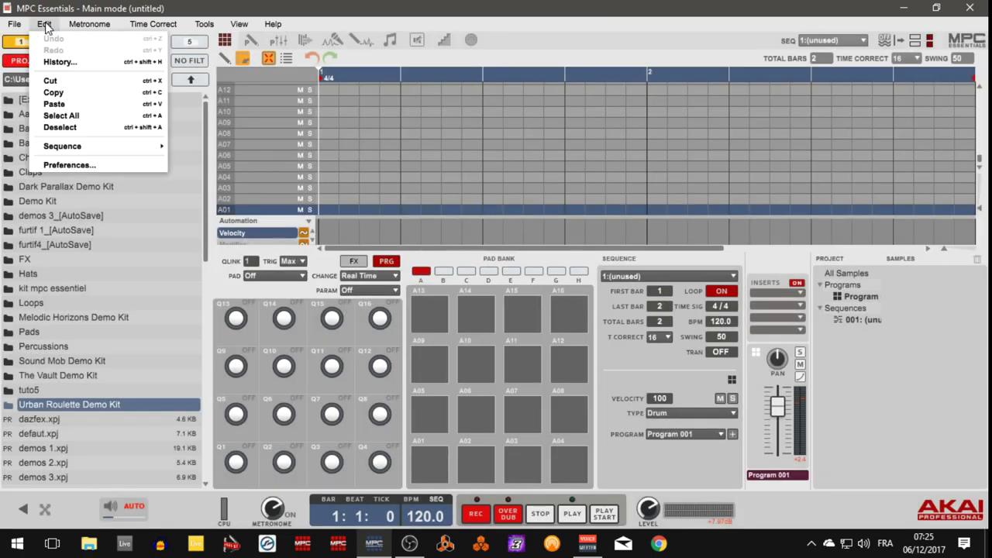
click(105, 166)
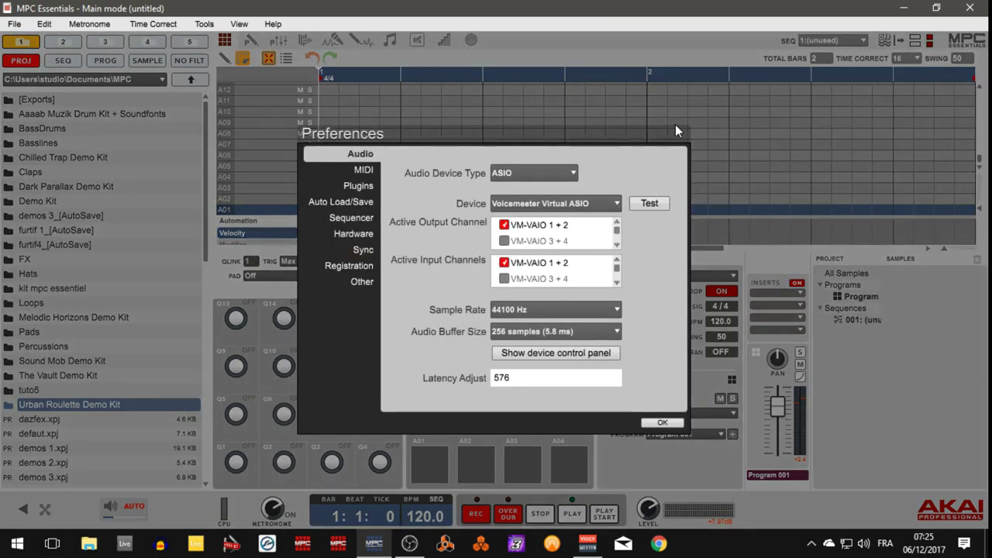
click(572, 174)
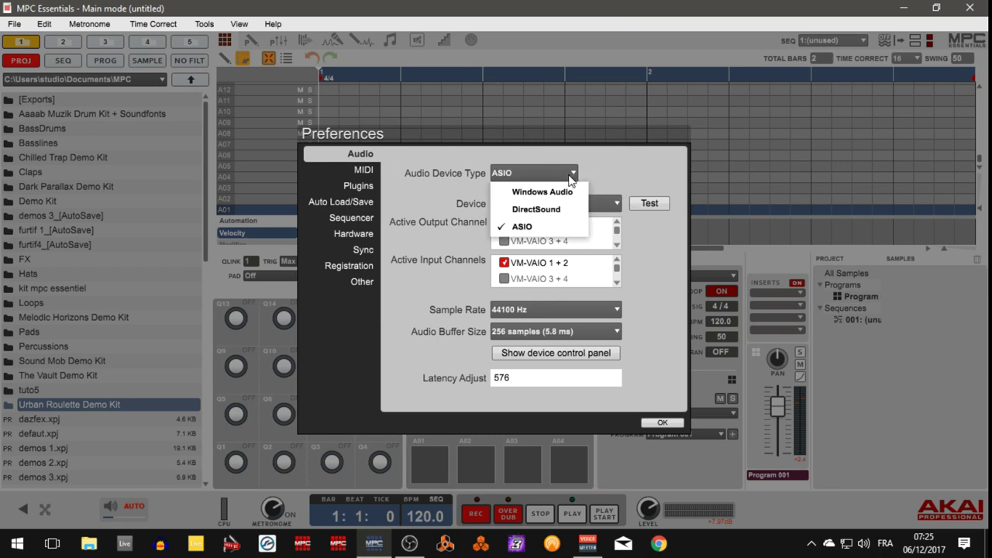
click(528, 227)
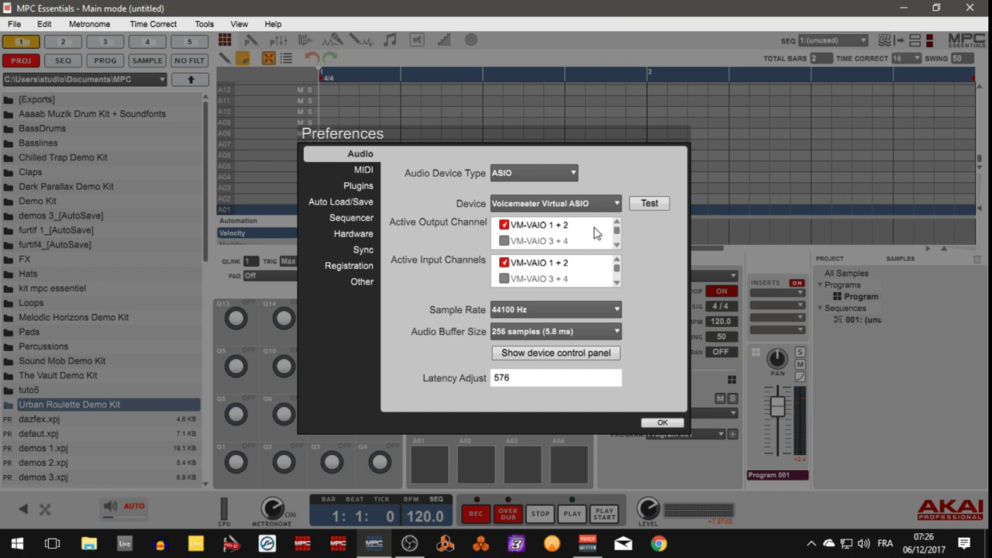
click(589, 204)
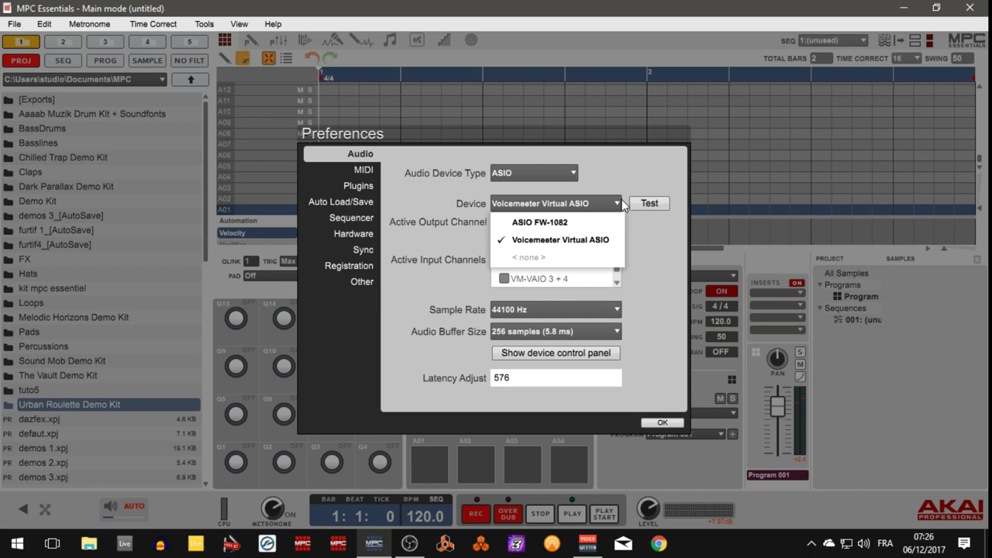
click(624, 166)
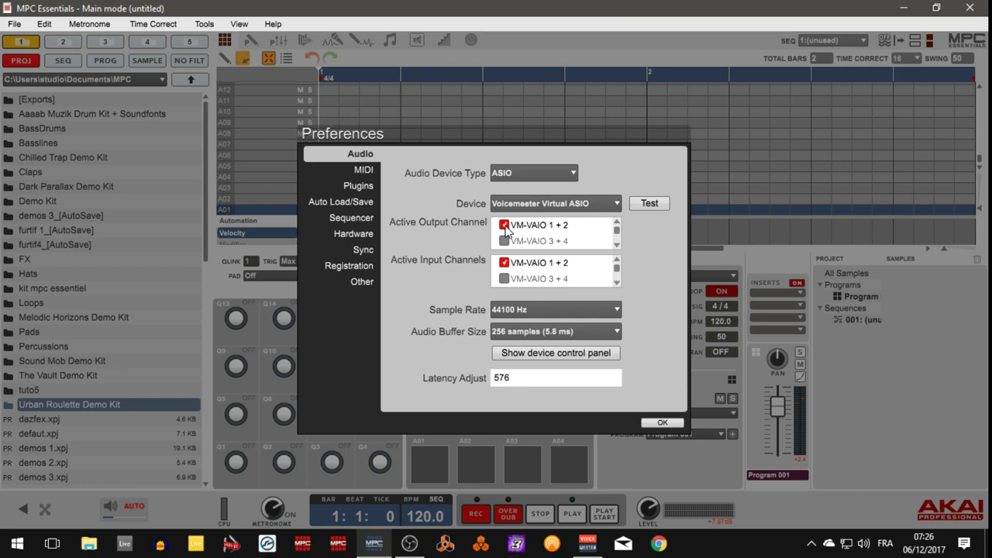
Step: Examine the active output and input channels and the available sample rates, keeping 44100 Hz
click(504, 241)
click(505, 225)
click(505, 278)
click(504, 263)
click(618, 309)
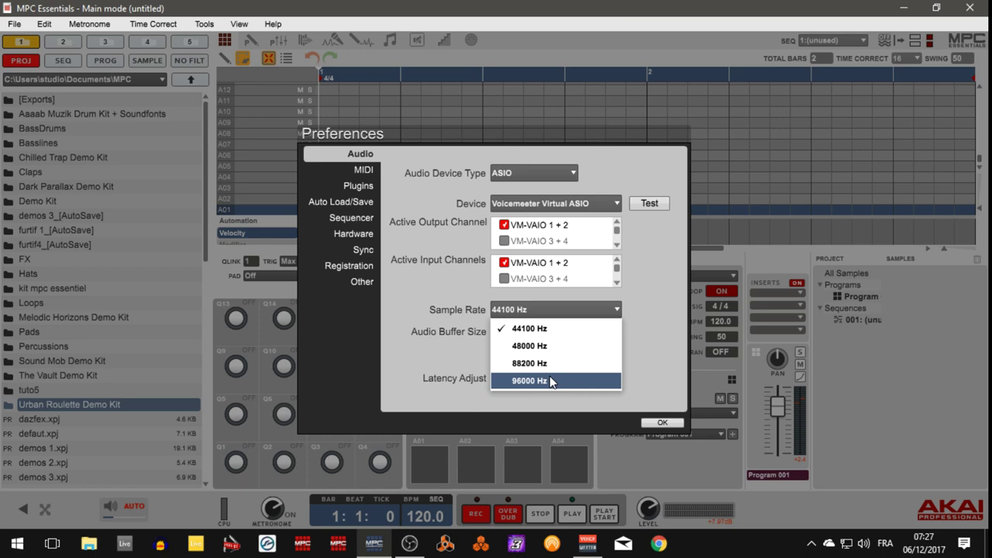
click(690, 281)
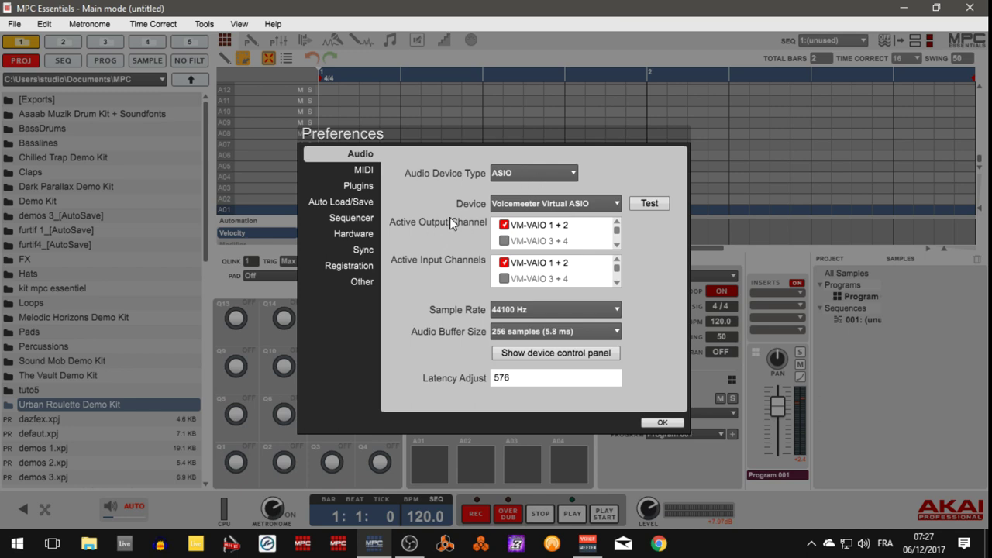
Step: Look through the active MIDI inputs, the MIDI output ports and the VST plugin folder settings
click(371, 171)
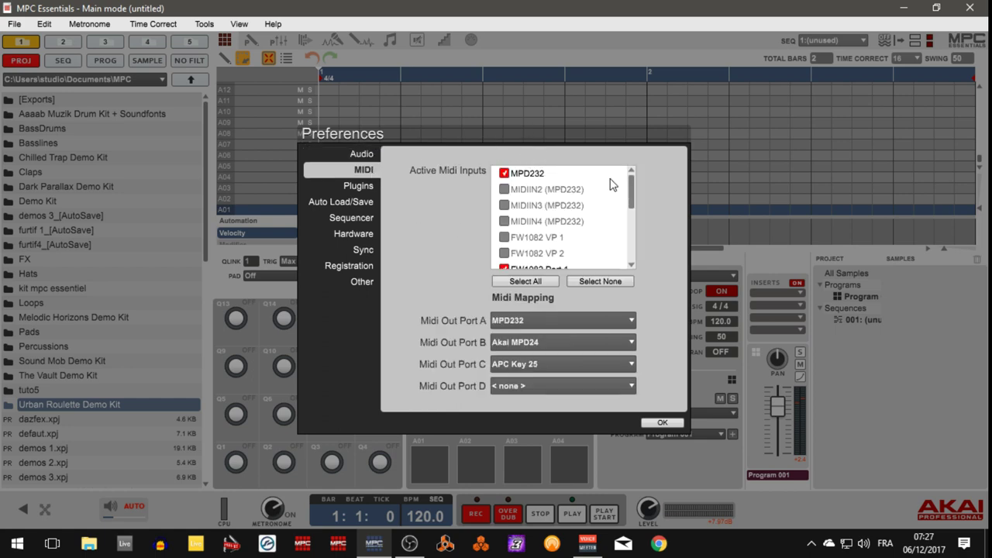
drag(633, 180, 642, 149)
drag(629, 194, 640, 214)
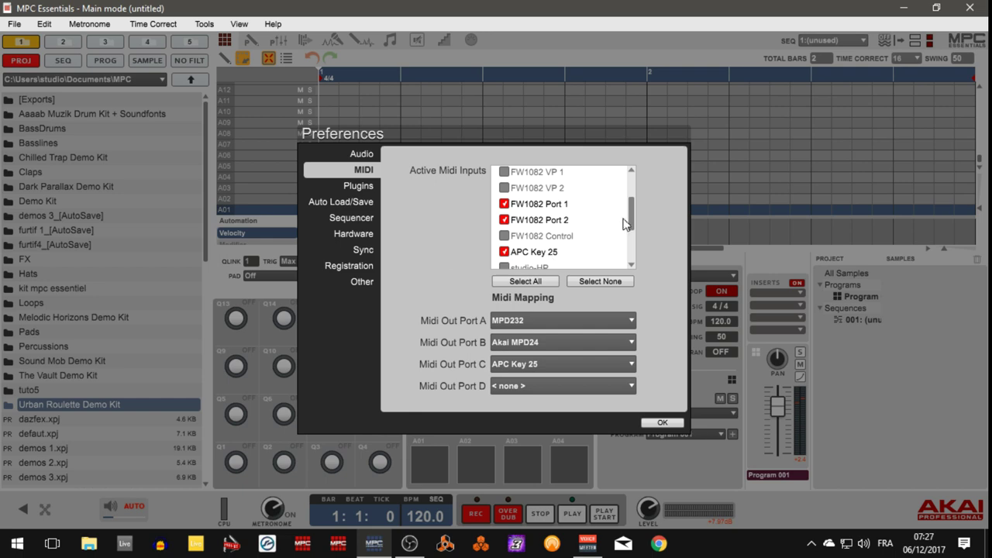
drag(632, 226, 637, 240)
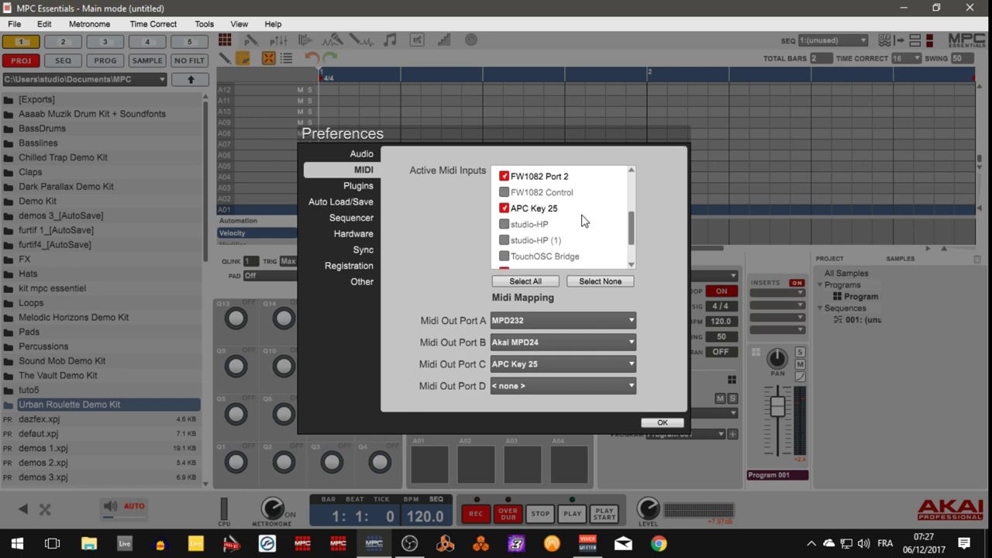
drag(631, 222, 641, 250)
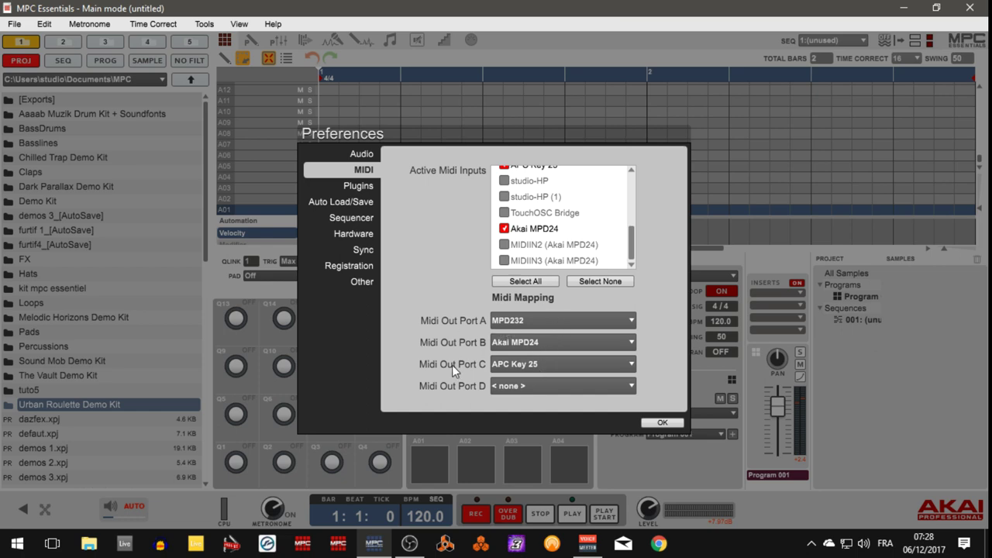
click(363, 188)
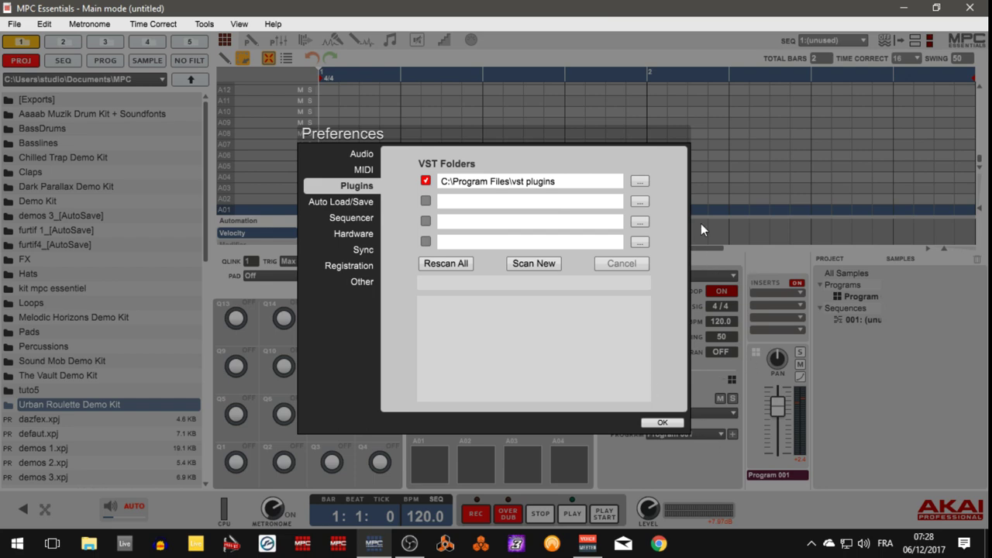
Step: Enable auto save in the preferences and choose its timeout interval
click(346, 200)
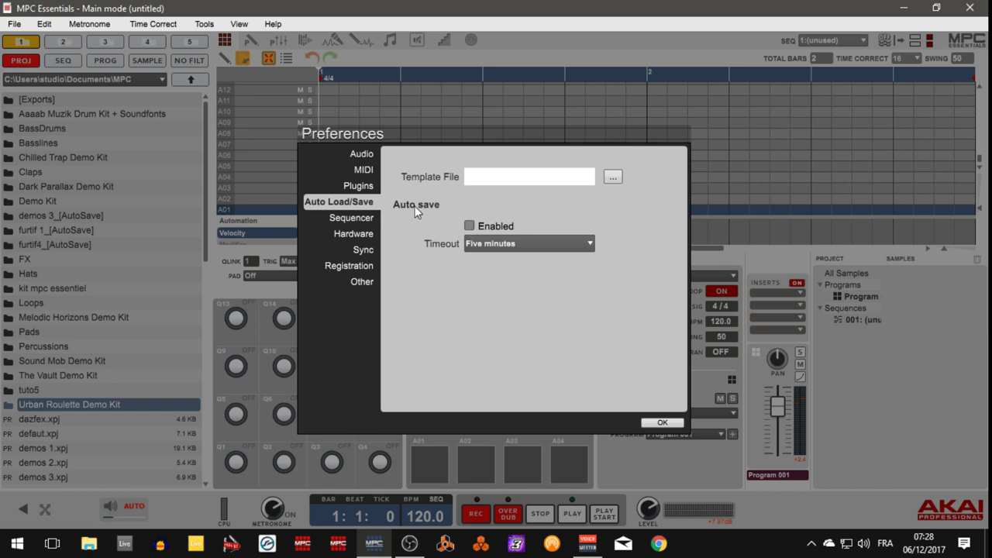
click(470, 225)
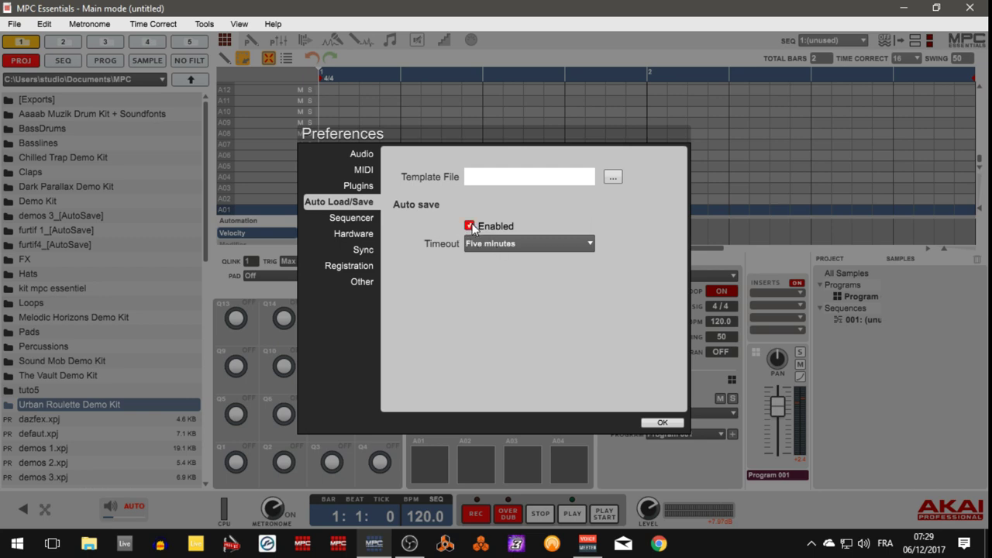
click(523, 245)
click(525, 313)
Step: Examine the sequencer playback and recording preferences and the hardware pad settings
click(347, 215)
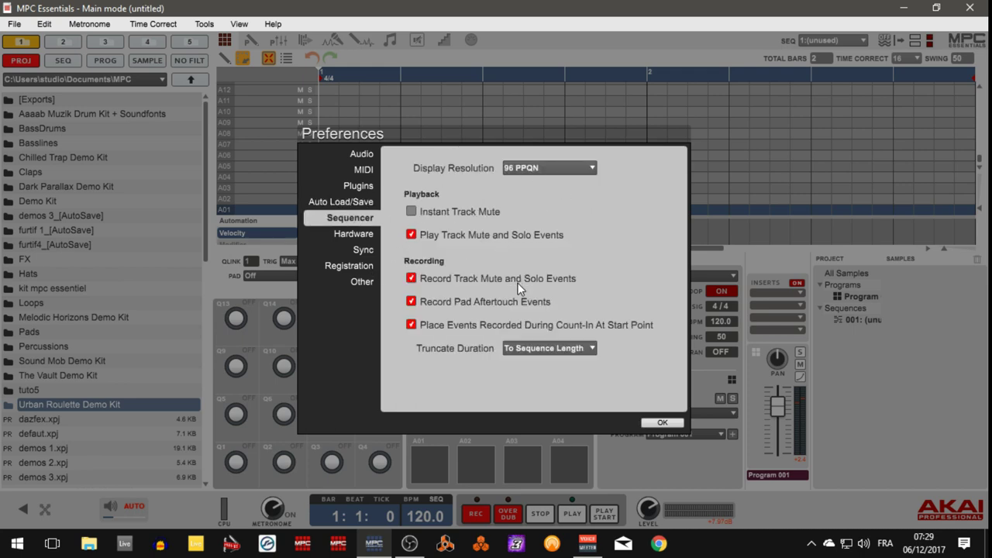
click(357, 234)
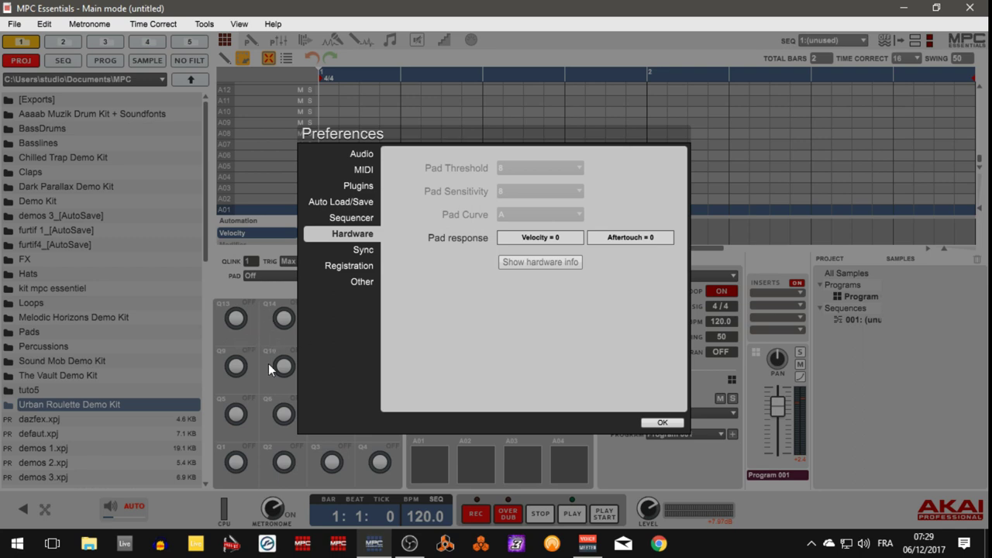
Step: Examine the sync preferences and the available receive and send modes, leaving both on MIDI Clock
click(374, 247)
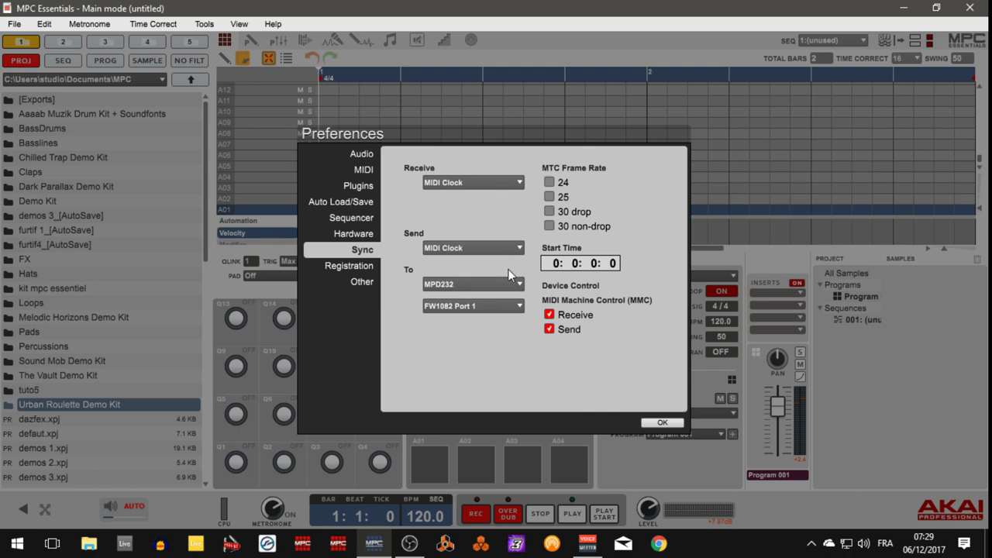
click(506, 188)
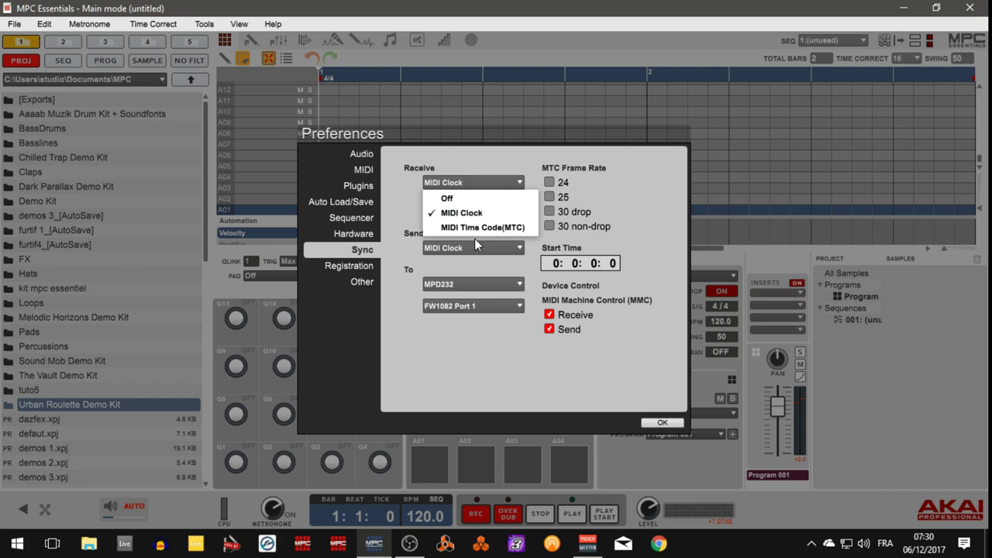
click(534, 237)
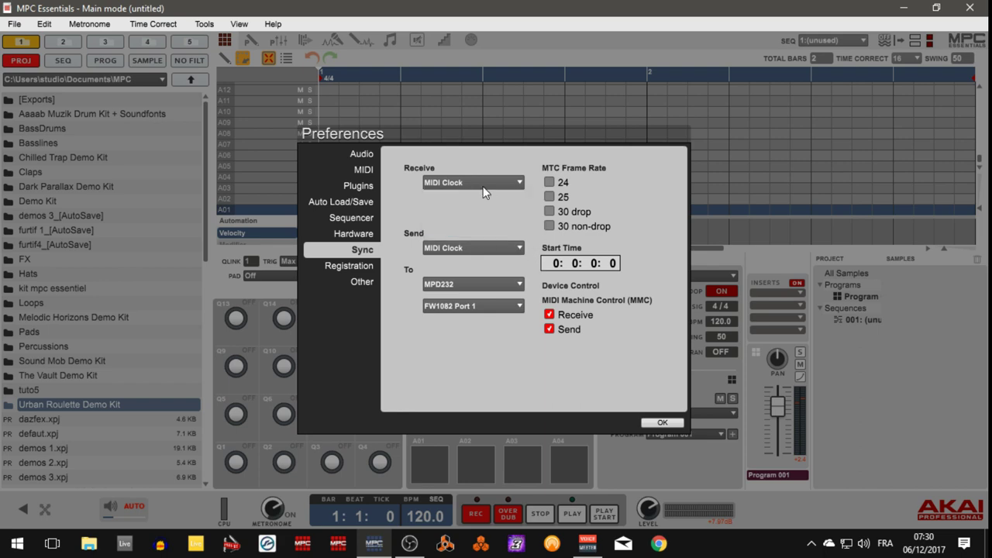
click(518, 248)
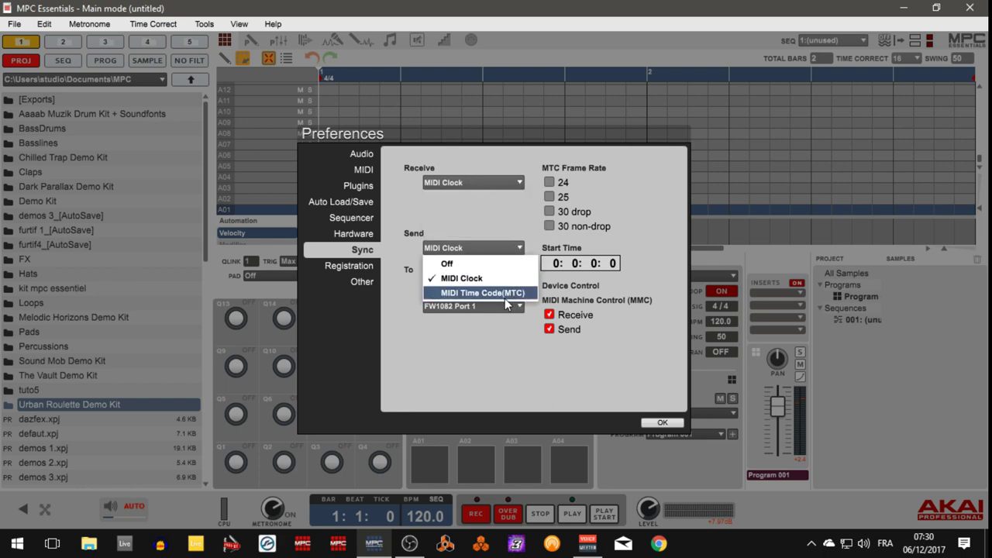
click(507, 209)
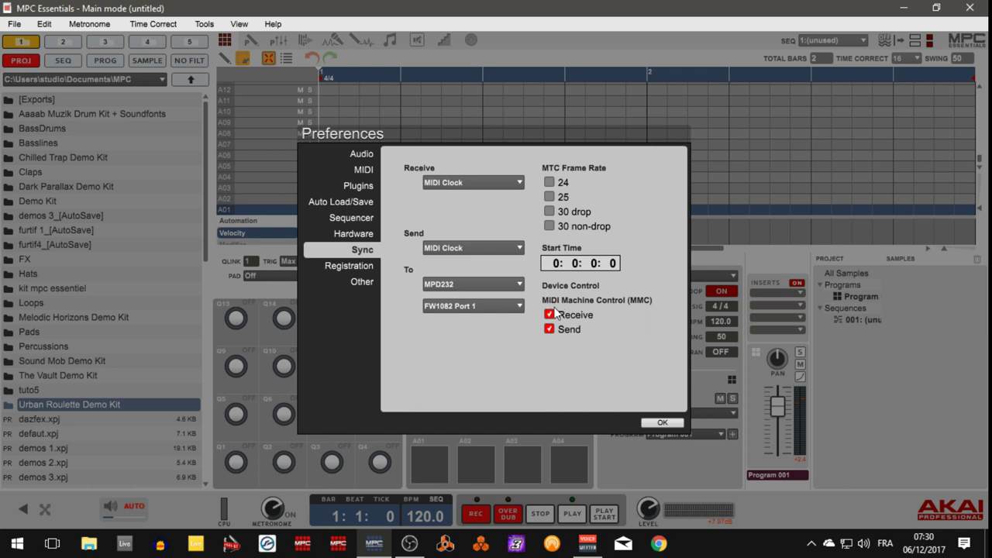
Step: Review the Other preferences, such as tap tempo and sampling bit depth, and confirm the preferences
click(360, 283)
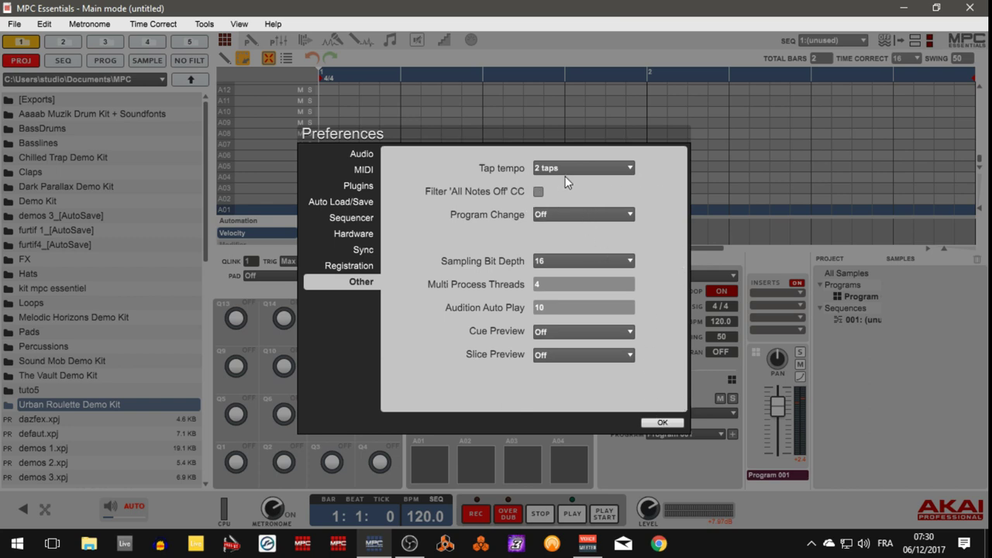
click(661, 423)
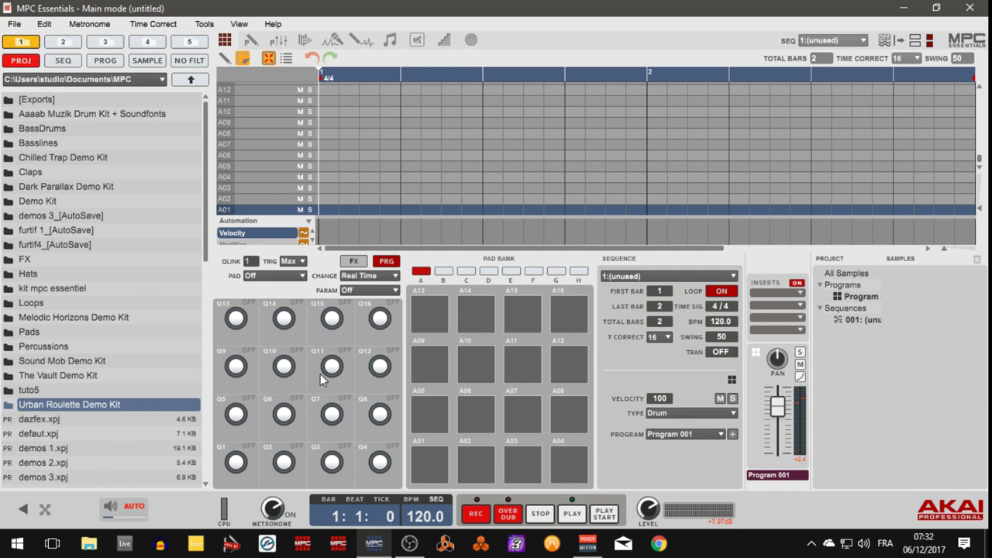
Step: Try the browser's sequence, program, sample and no-filter views, and leave the file list filtered to samples
click(64, 62)
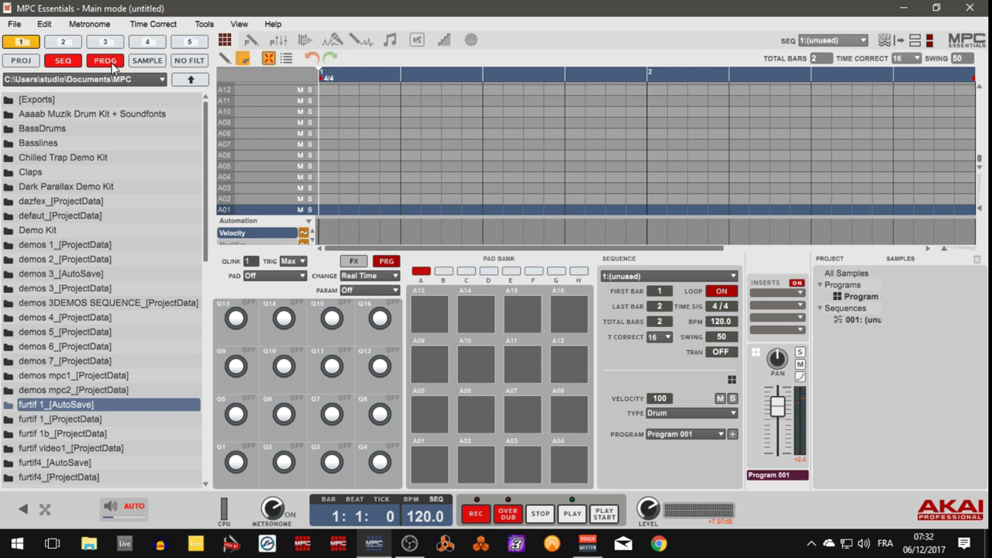
click(110, 62)
click(146, 61)
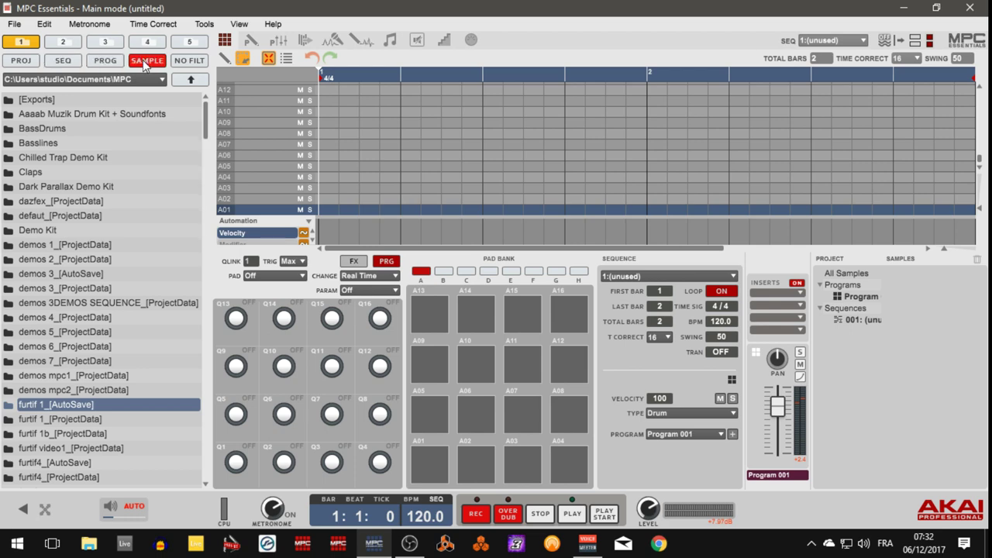
click(189, 61)
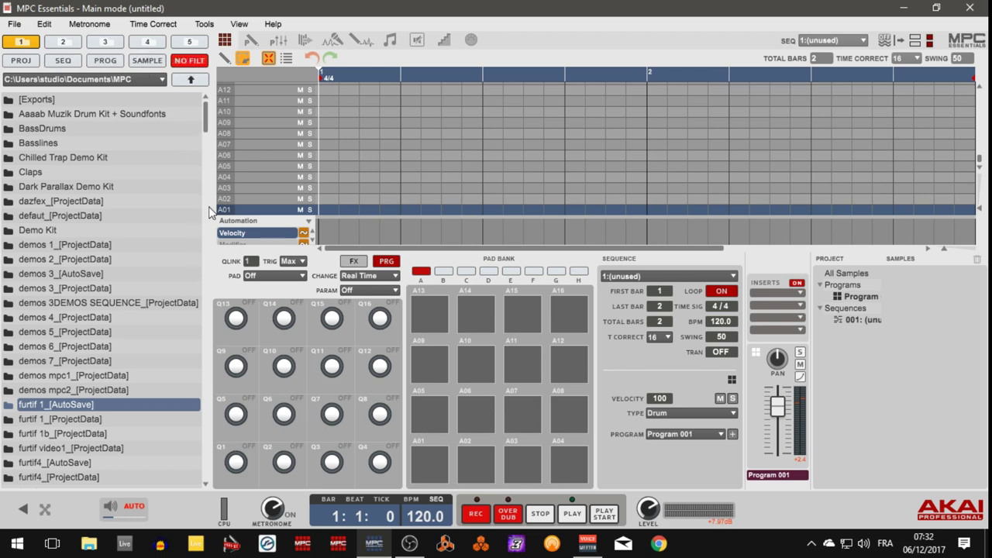
click(148, 61)
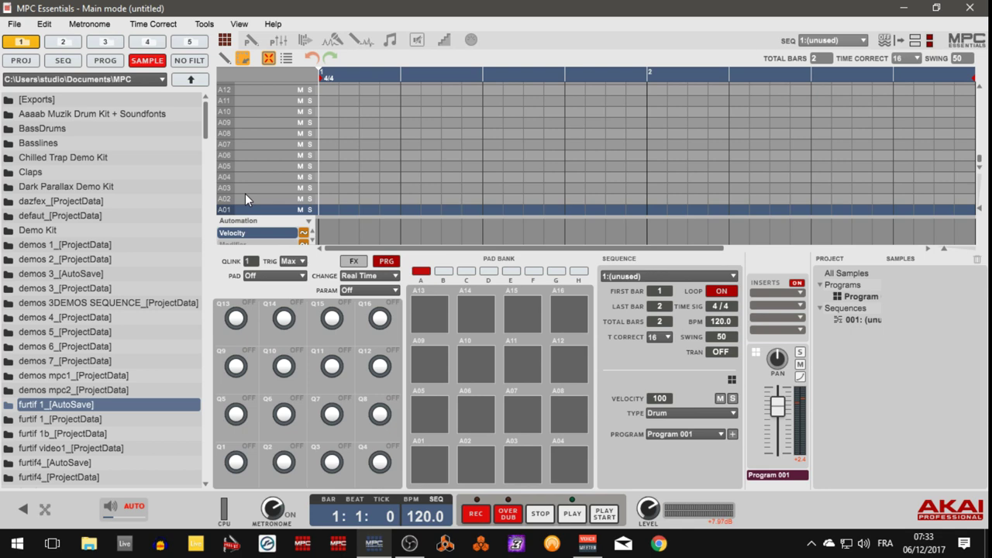
Step: Assign the sample BD0075.WAV to pad A01 and BD0025.WAV to pad A02
drag(206, 125, 223, 169)
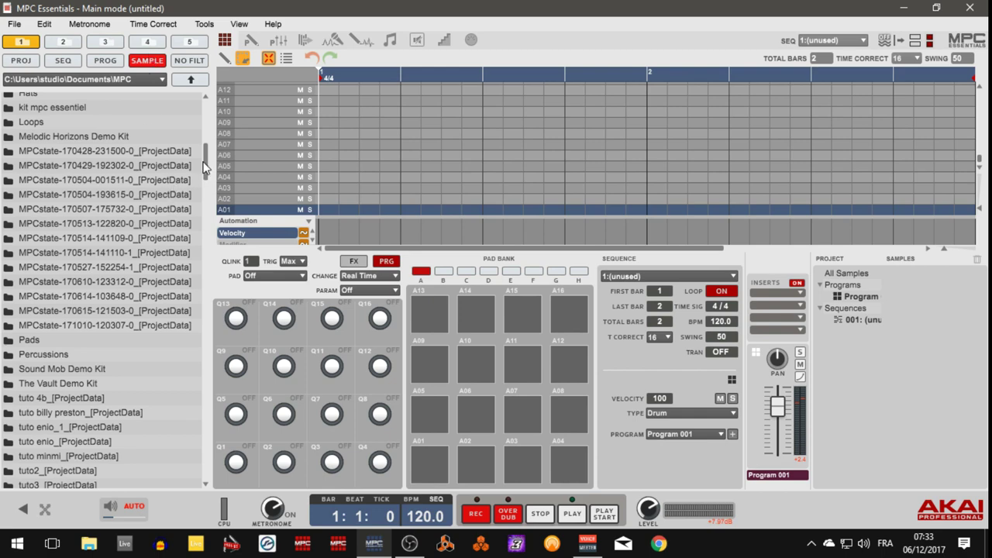
drag(205, 167, 218, 245)
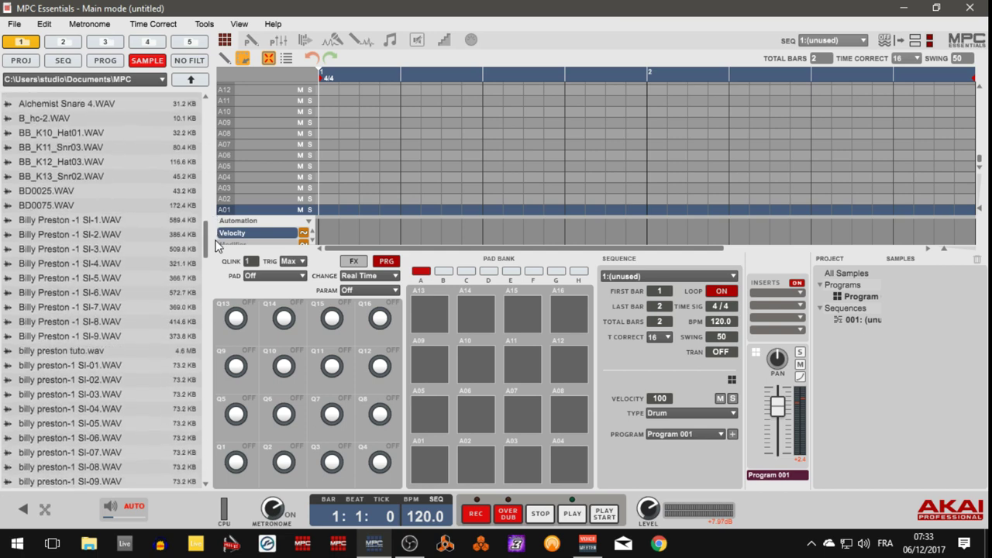
click(43, 211)
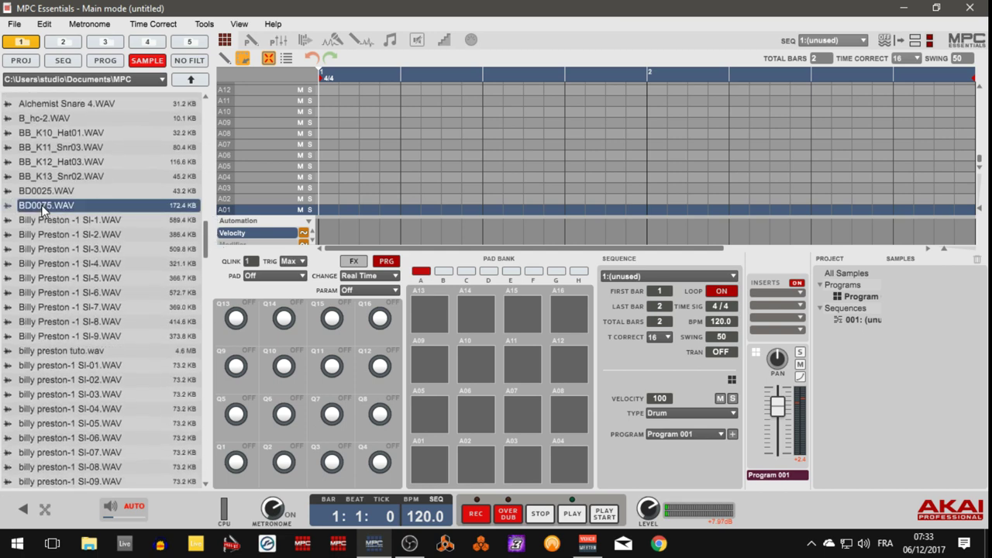
drag(43, 209, 437, 467)
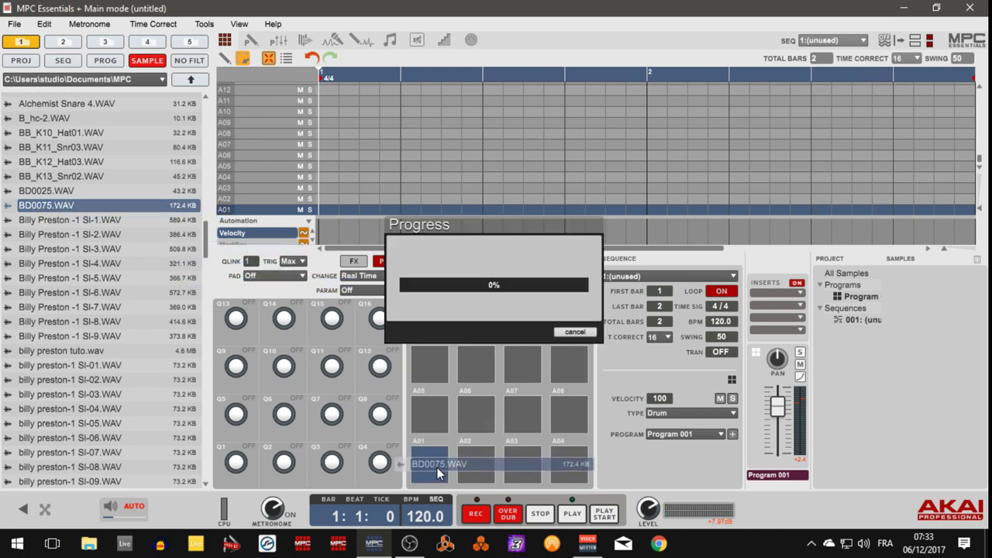
click(438, 467)
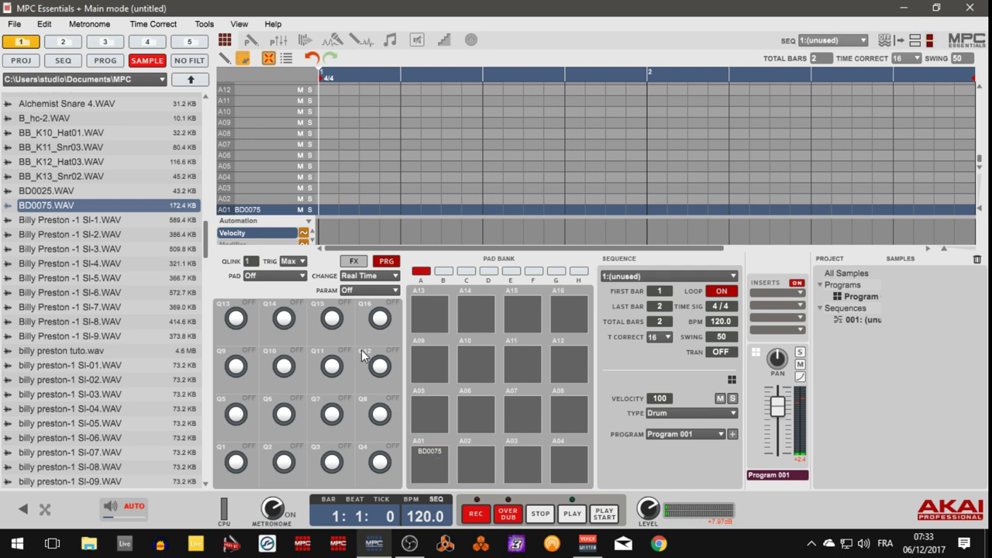
click(24, 194)
drag(24, 194, 477, 465)
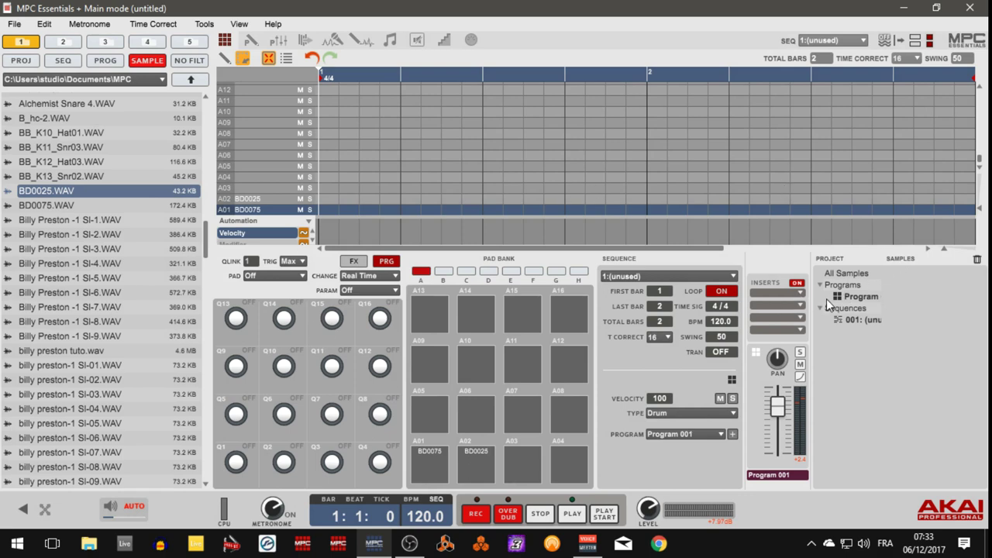
Step: Examine the samples listed in the project under All Samples, the program and the sequence
click(859, 276)
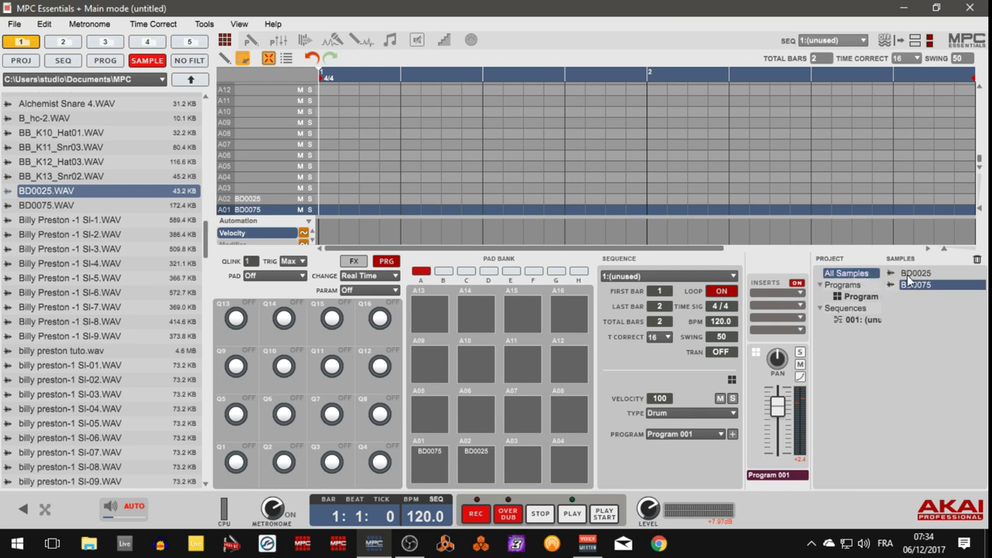
click(867, 300)
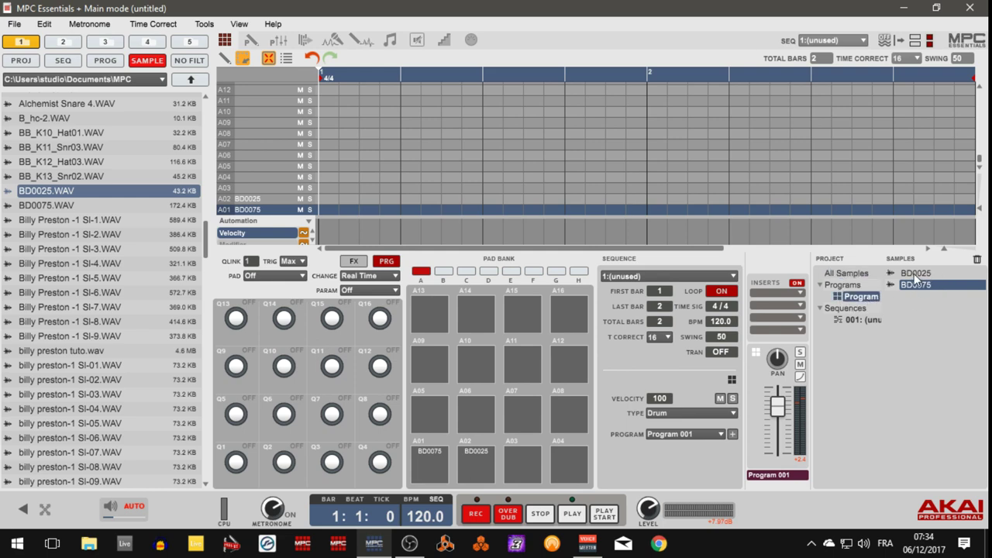
click(859, 320)
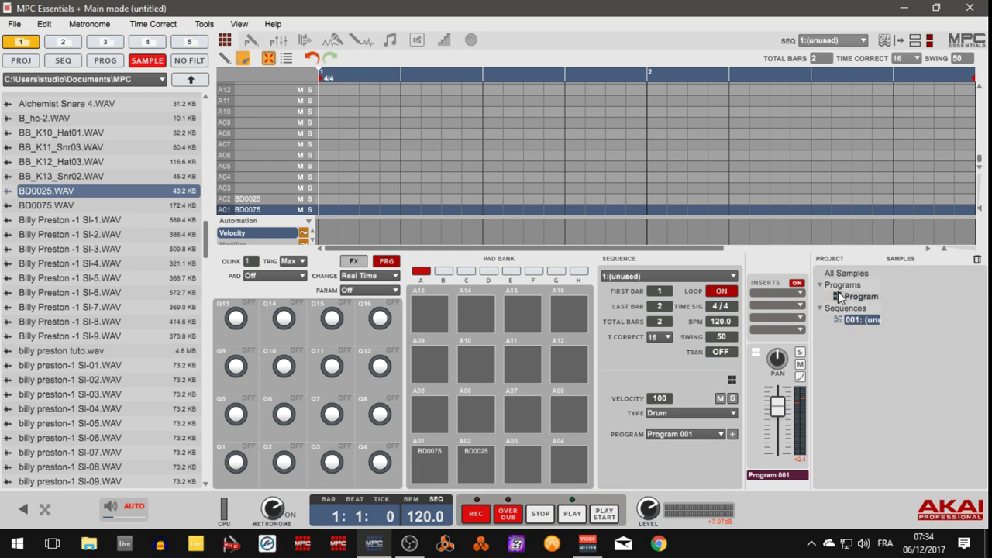
click(843, 297)
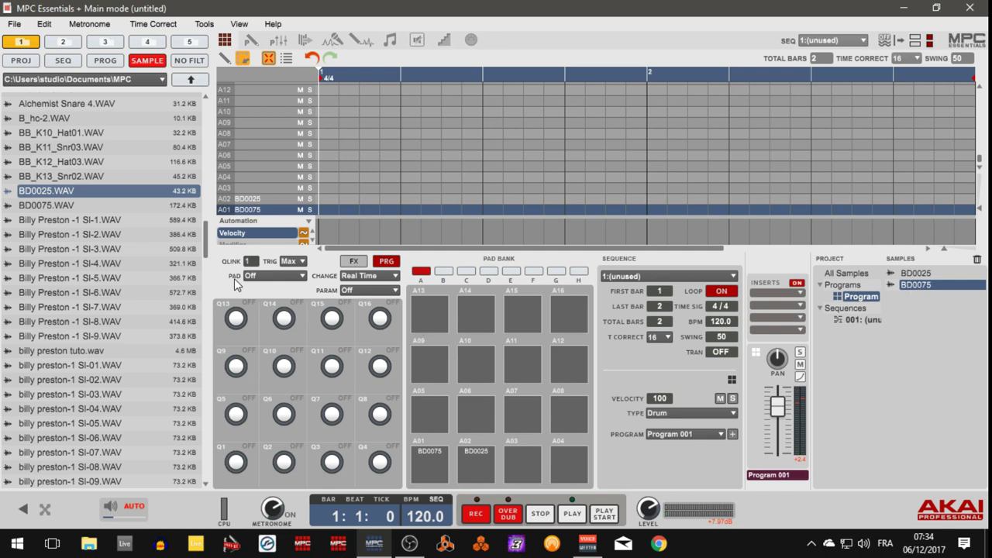
Step: Assign the snare sample BB_K13_Snr02.WAV to pad A03 and adjust the browser's sample preview volume
click(67, 176)
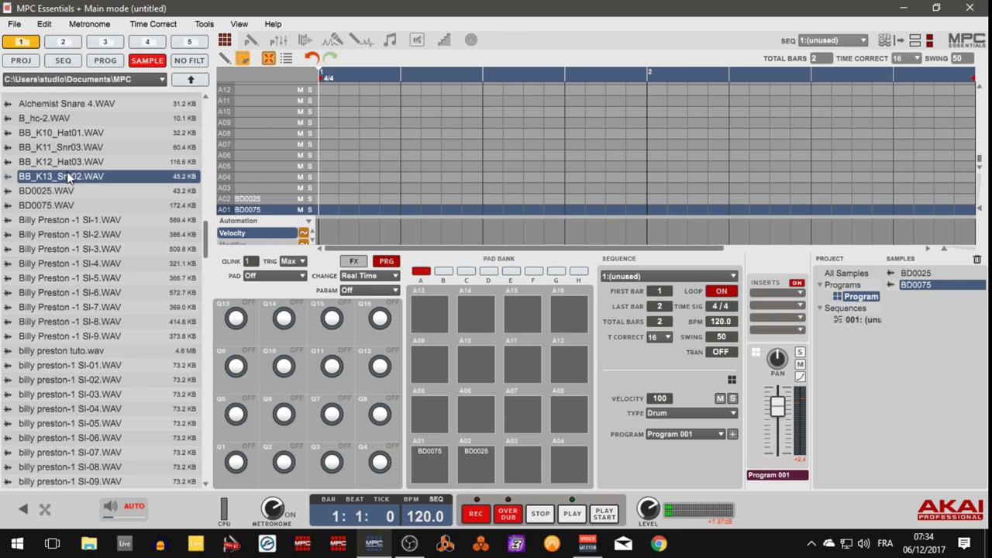
drag(67, 176, 535, 461)
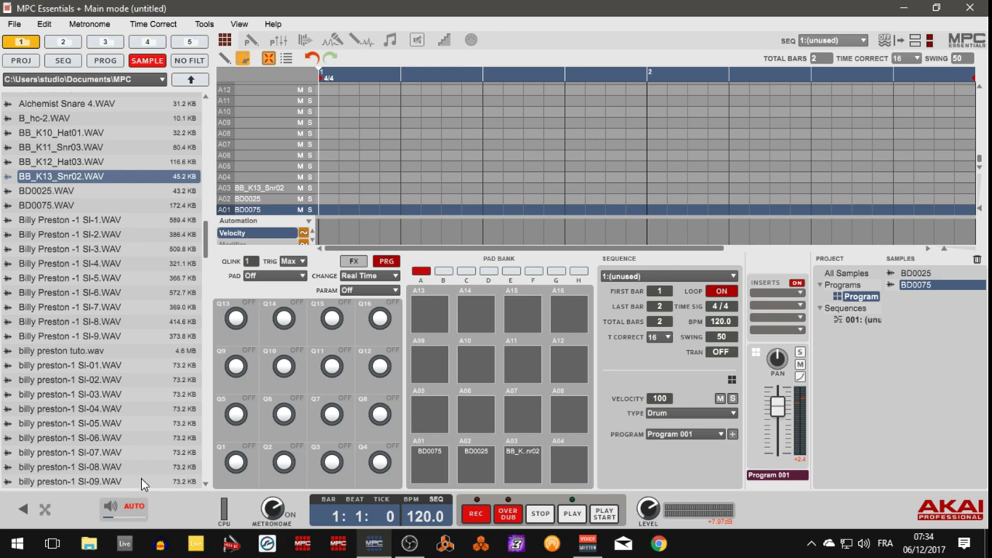
click(120, 518)
Step: Audition the neighbouring hat and snare samples, and assign BB_K12_Hat03.WAV to pad A05 and BB_K10_Hat01.WAV to pad A04
click(47, 162)
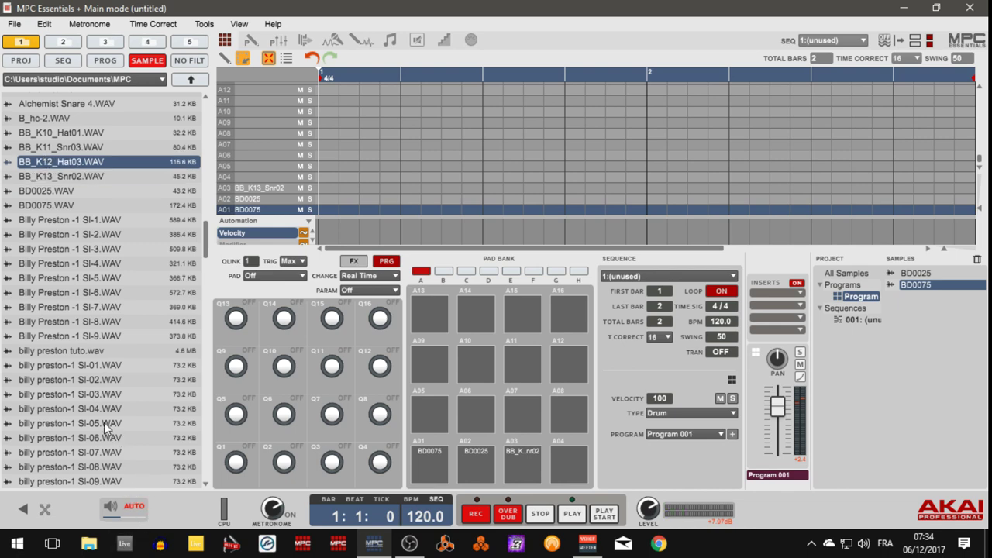
click(80, 148)
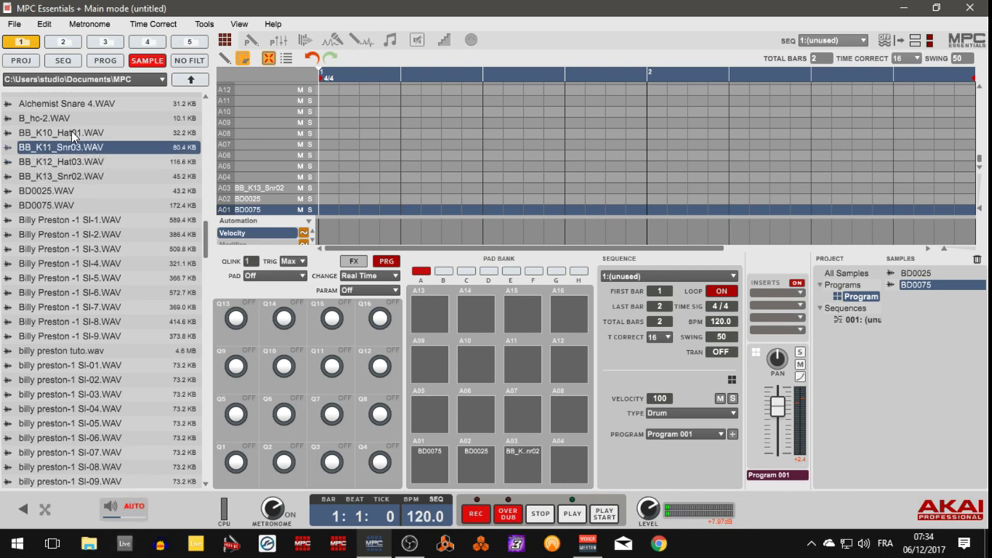
click(73, 134)
drag(69, 159, 429, 408)
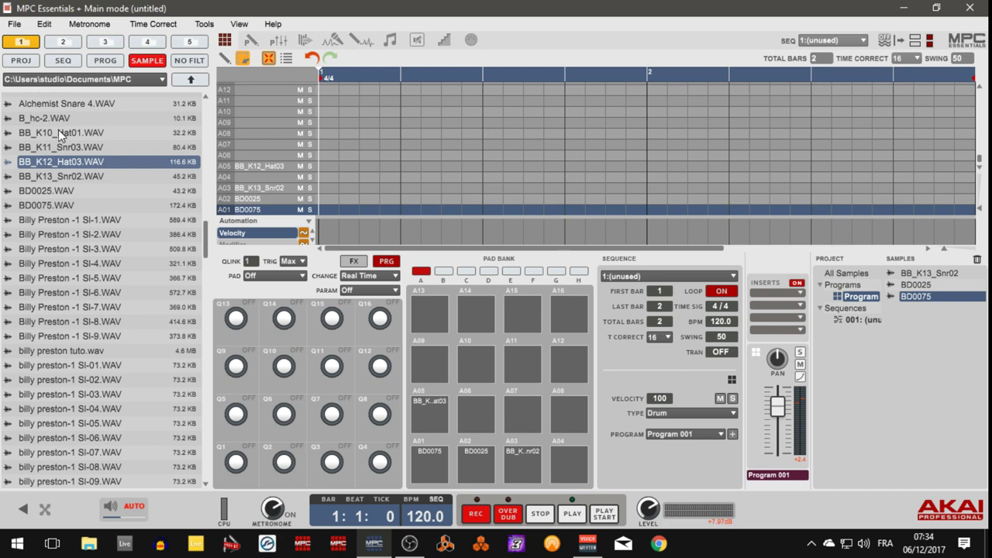
drag(60, 134, 573, 463)
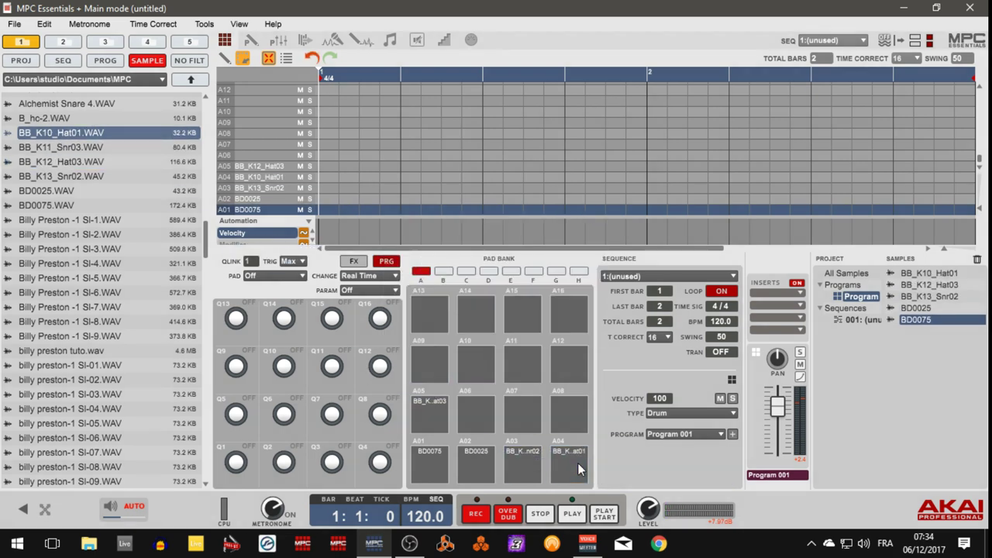
Step: Rename the project's drum program to test1
right_click(856, 299)
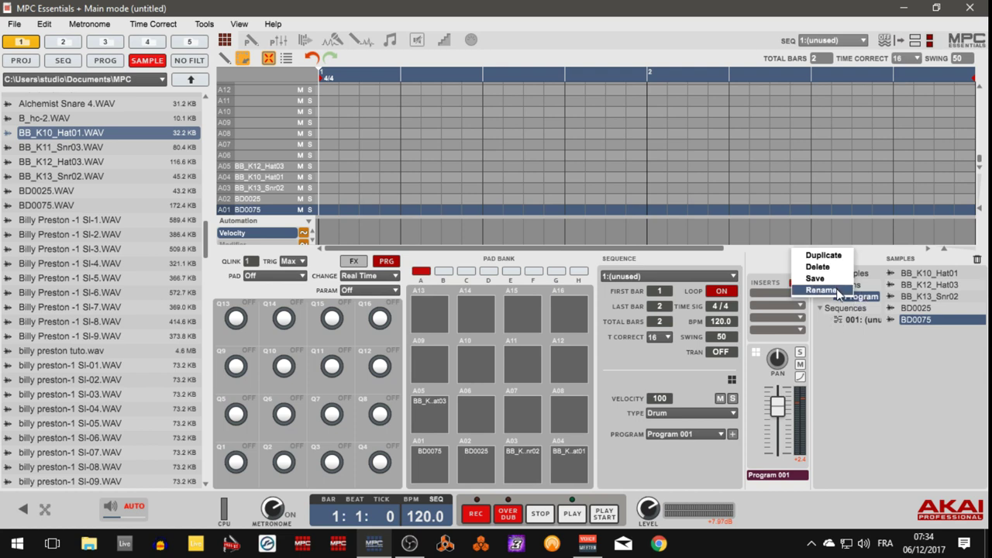
click(820, 290)
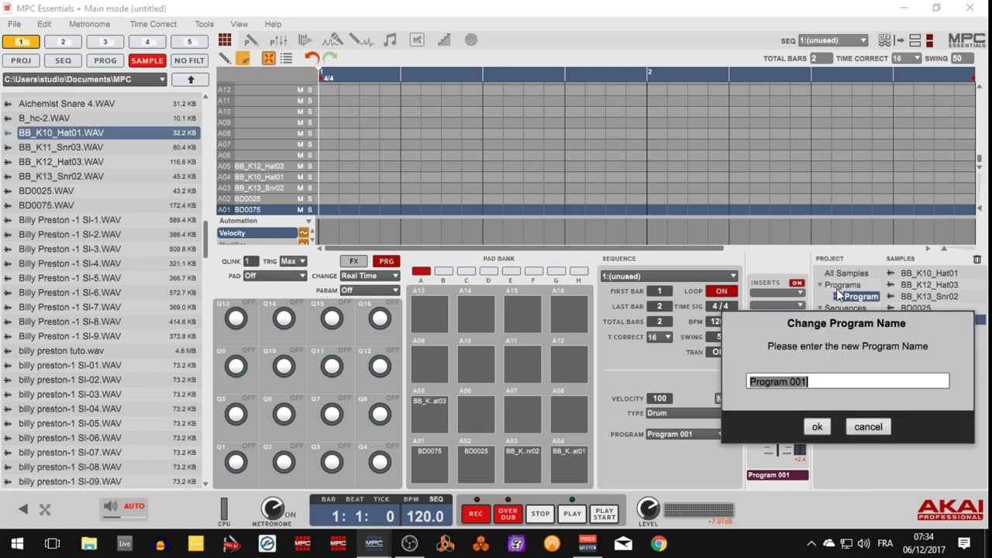
key(BackSpace)
text(test1)
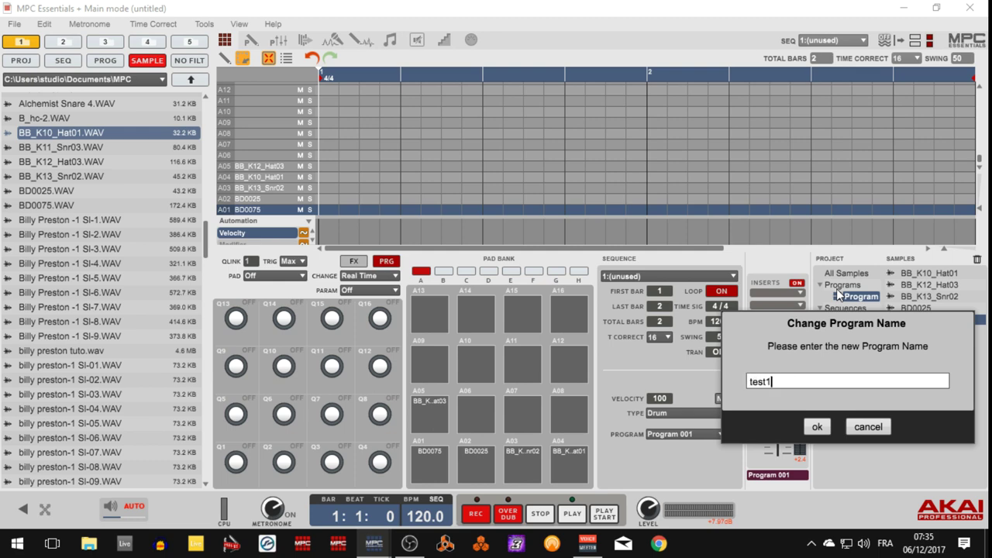
click(820, 427)
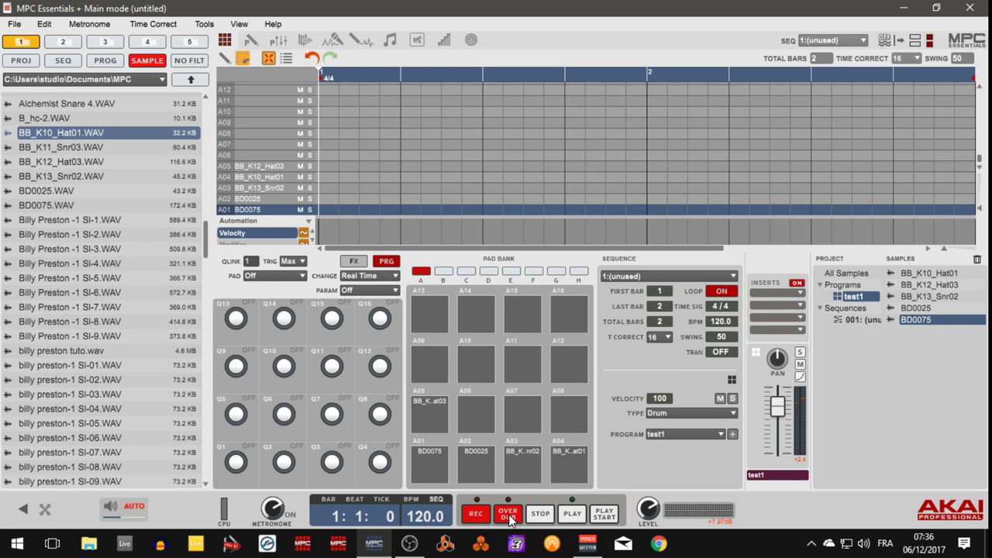
Step: Arm recording and set the sequence to 8 total bars at 140 BPM
click(475, 518)
drag(657, 322, 661, 319)
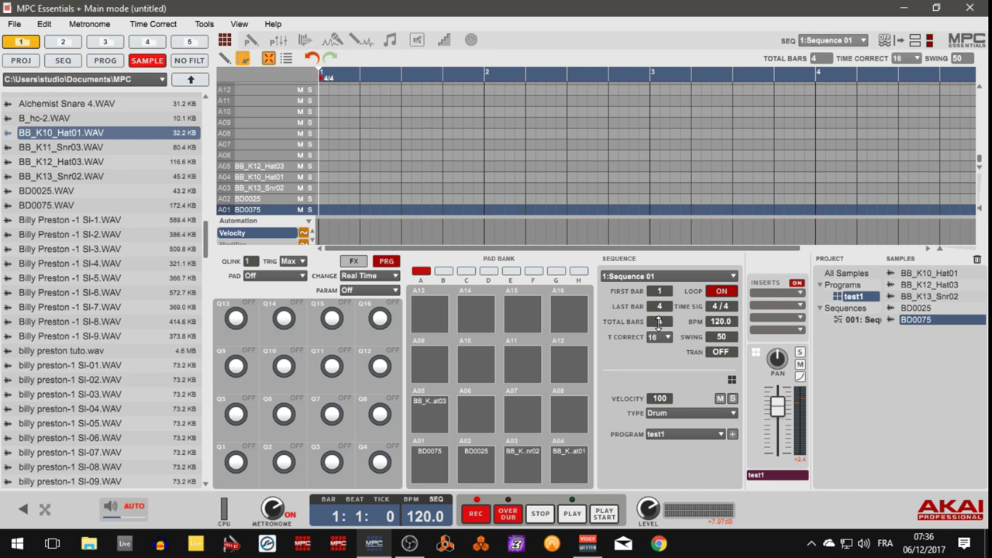
drag(659, 322, 658, 311)
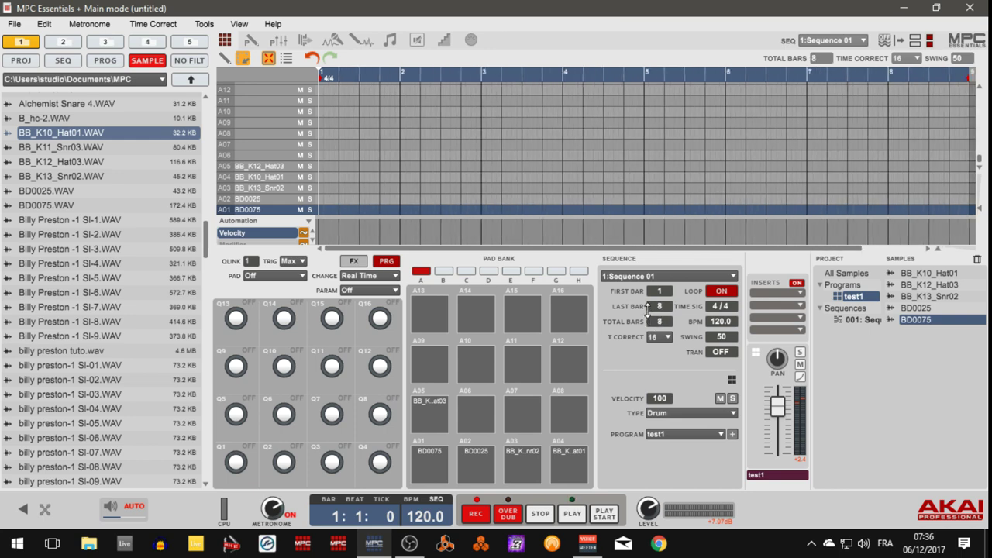
drag(722, 322, 722, 310)
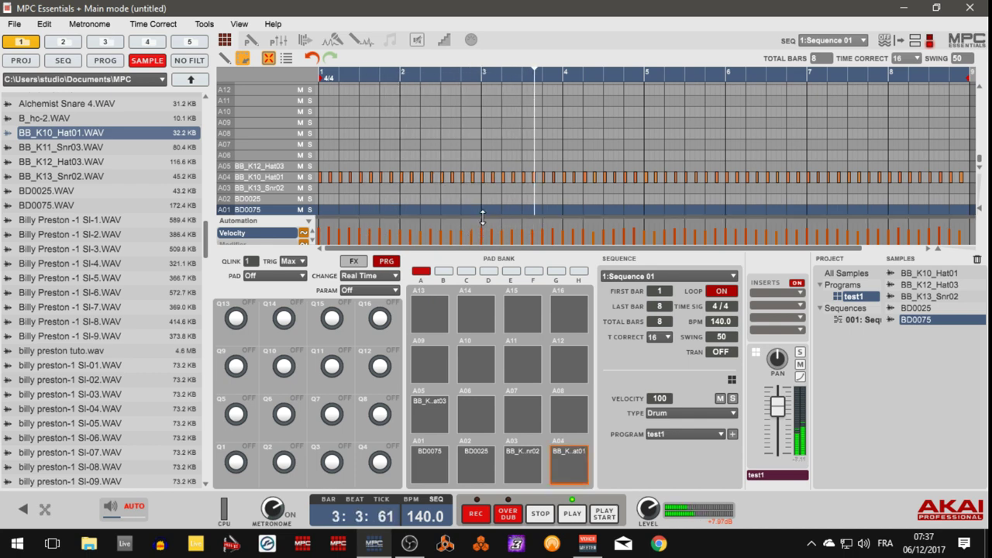
Step: Adjust the velocity of the BB_K10_Hat01 note at the start of bar 3, trying 127 and 53
drag(486, 229, 486, 222)
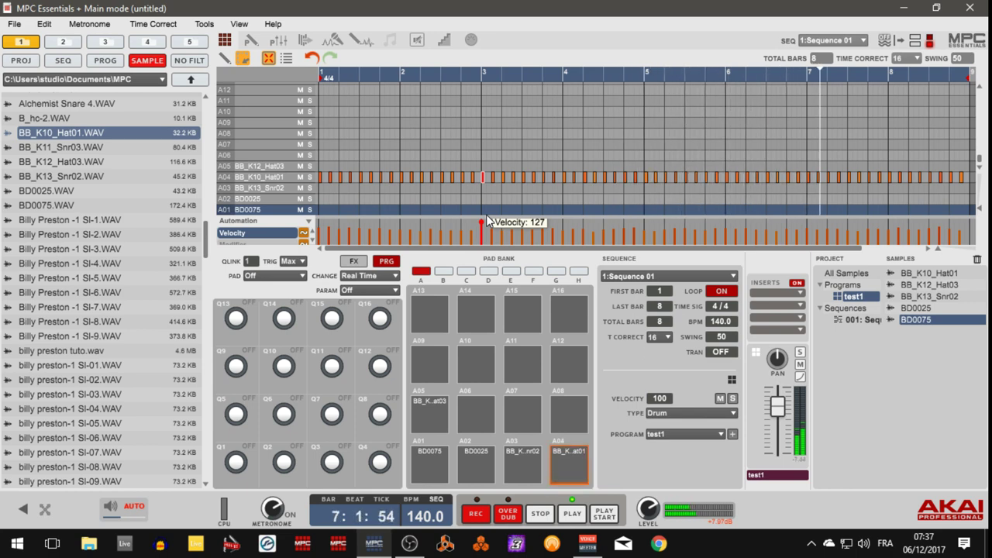
drag(487, 222, 493, 240)
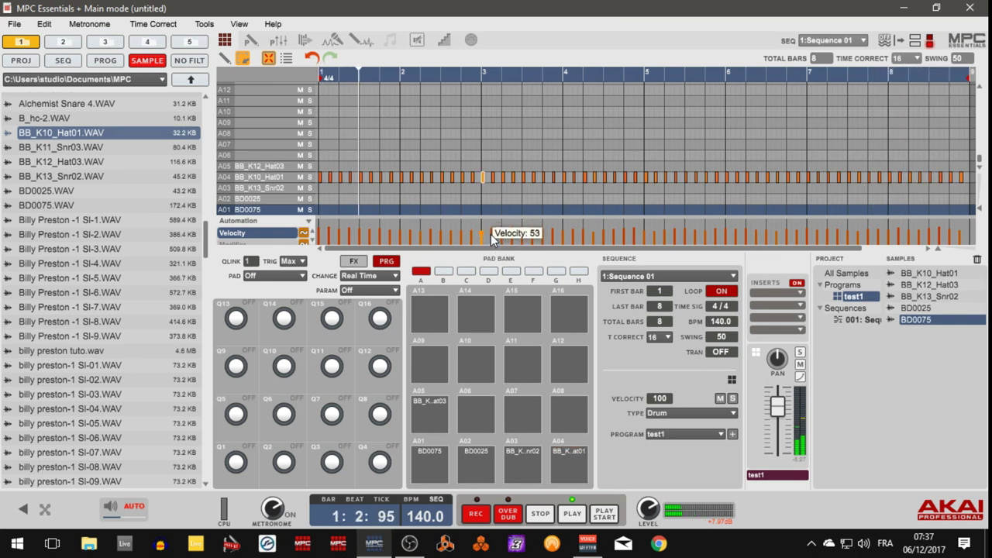
drag(491, 237, 490, 235)
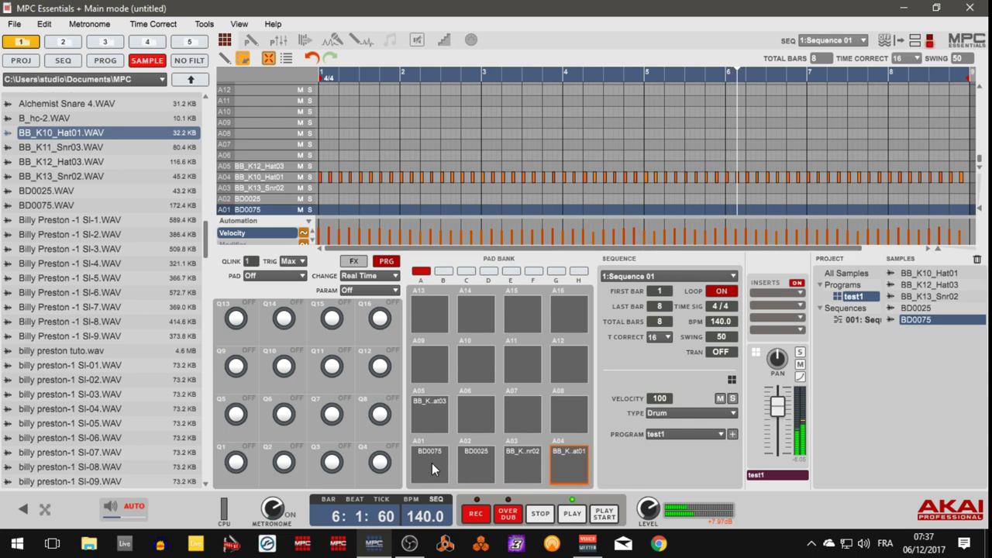
Step: Try to record the BB_K13_Snr02 snare over the hi-hat pattern in normal record mode, and undo that take
click(509, 462)
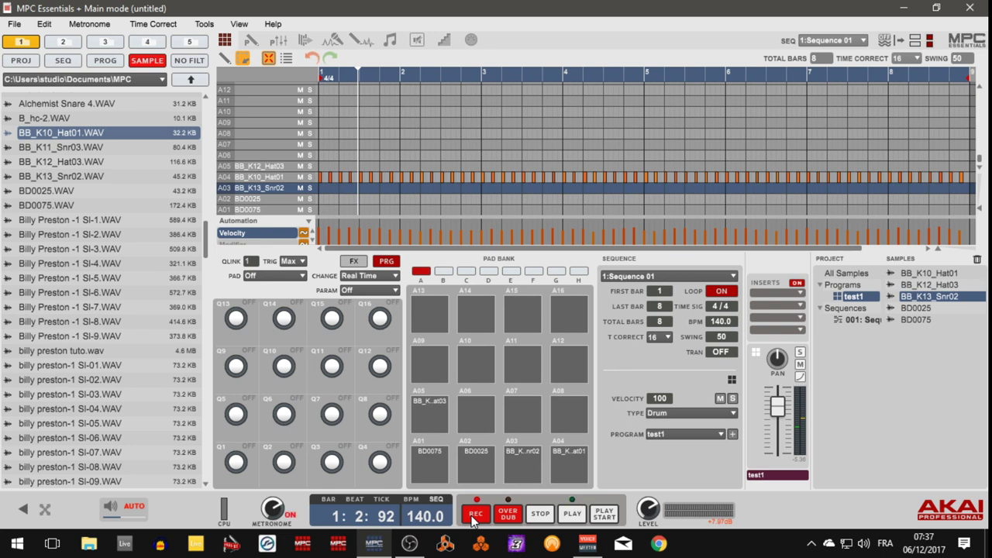
click(473, 520)
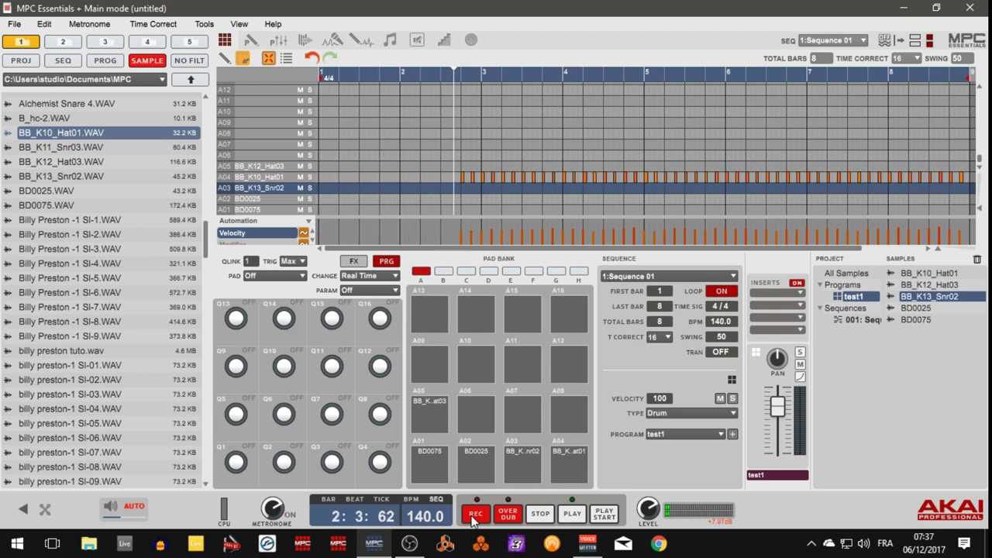
click(472, 520)
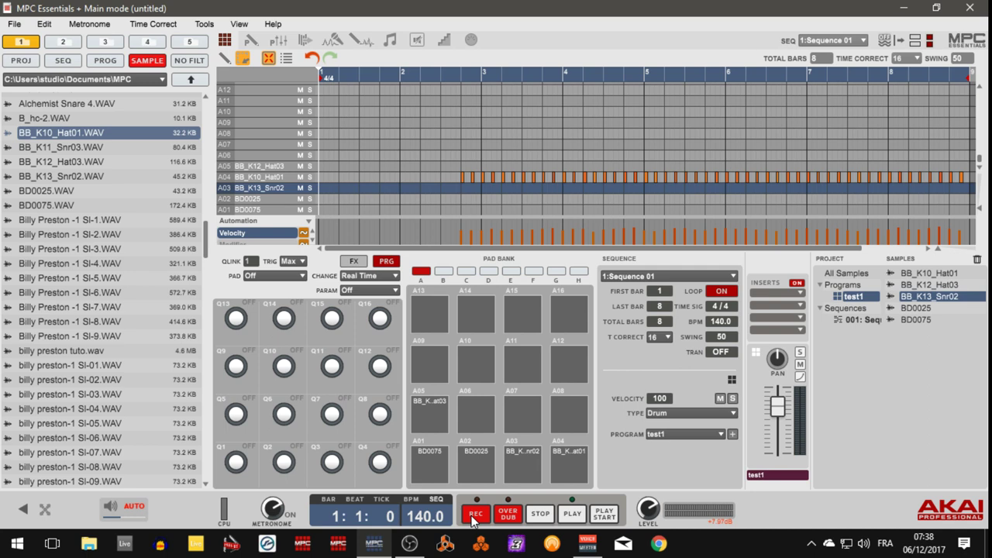
key(ctrl+z)
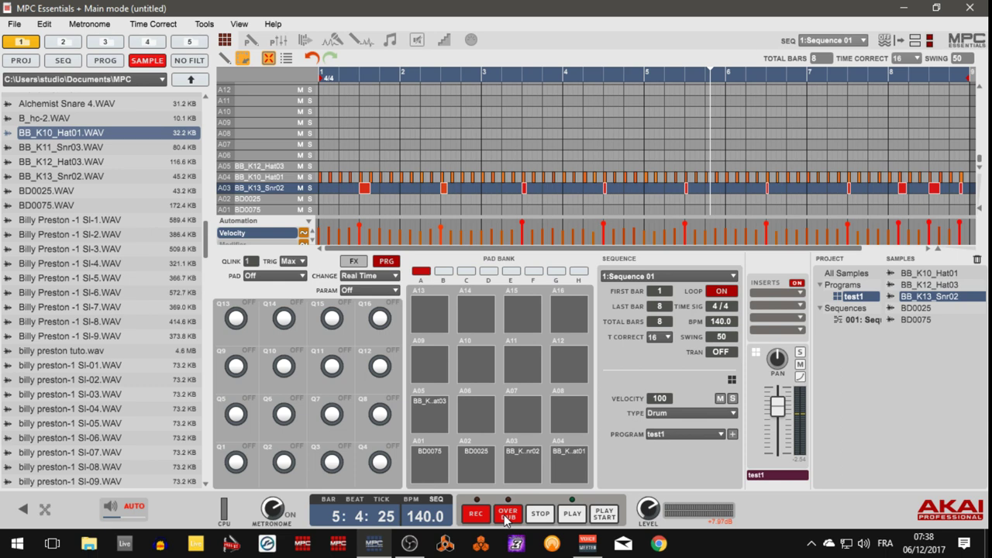
Step: Return the sequence to its start after the snare overdub
key(space)
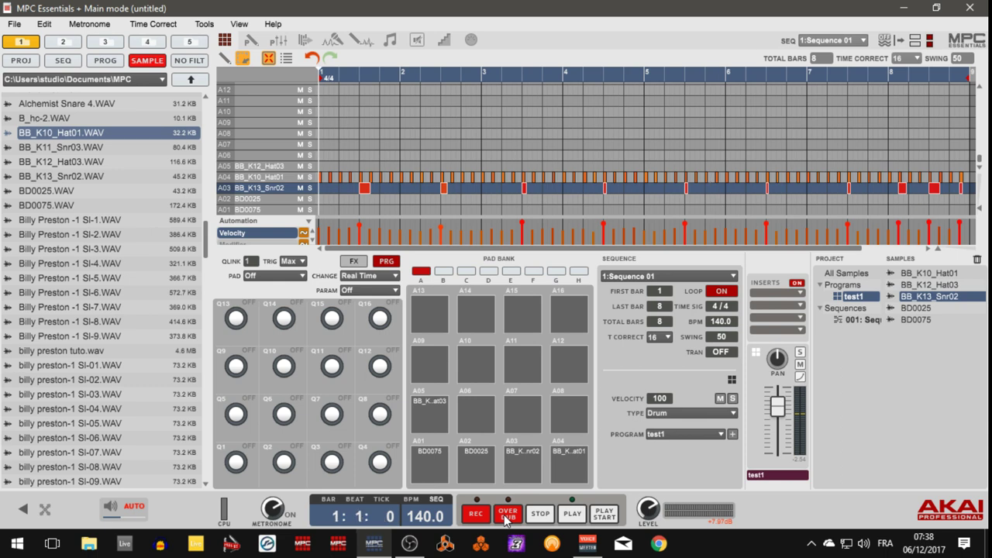
Step: Overdub the BD0075 kick across the 8-bar sequence
click(435, 464)
click(508, 516)
key(space)
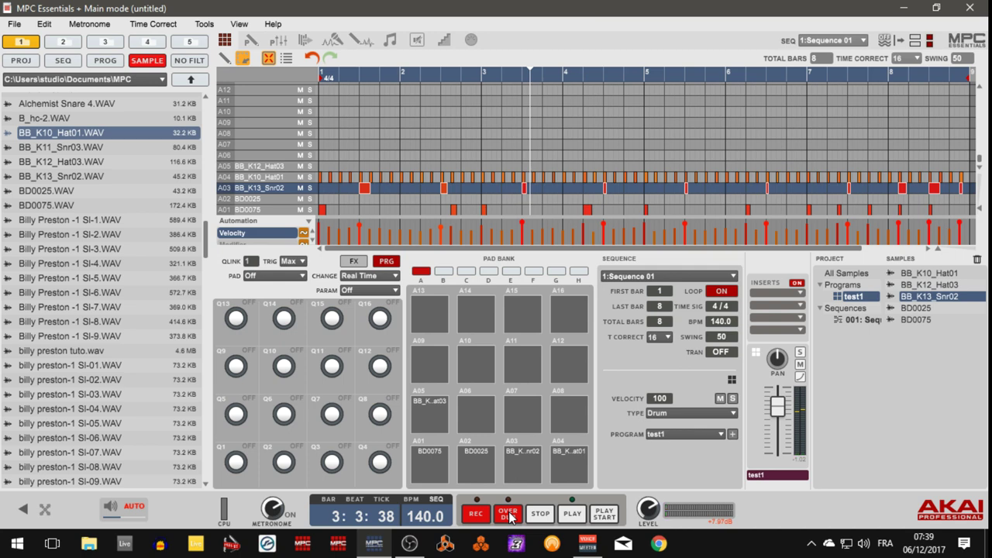
Step: Return to the start of the sequence and overdub the BD0025 kick across the eight bars
key(space)
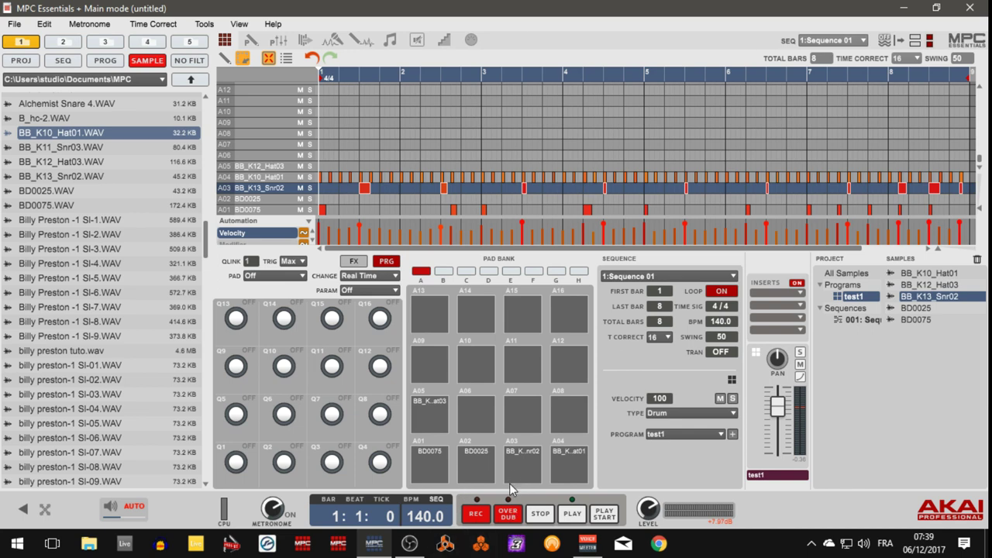
key(space)
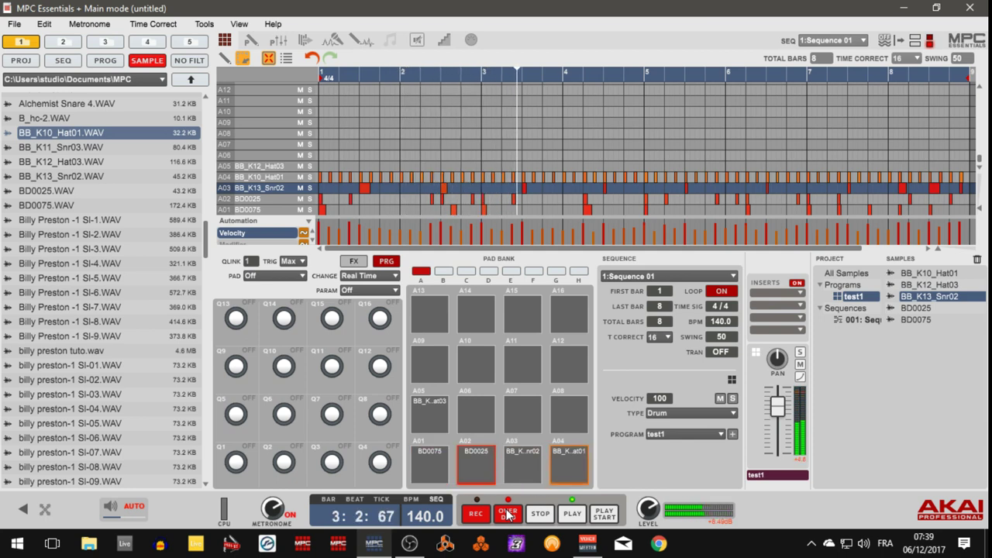
click(506, 516)
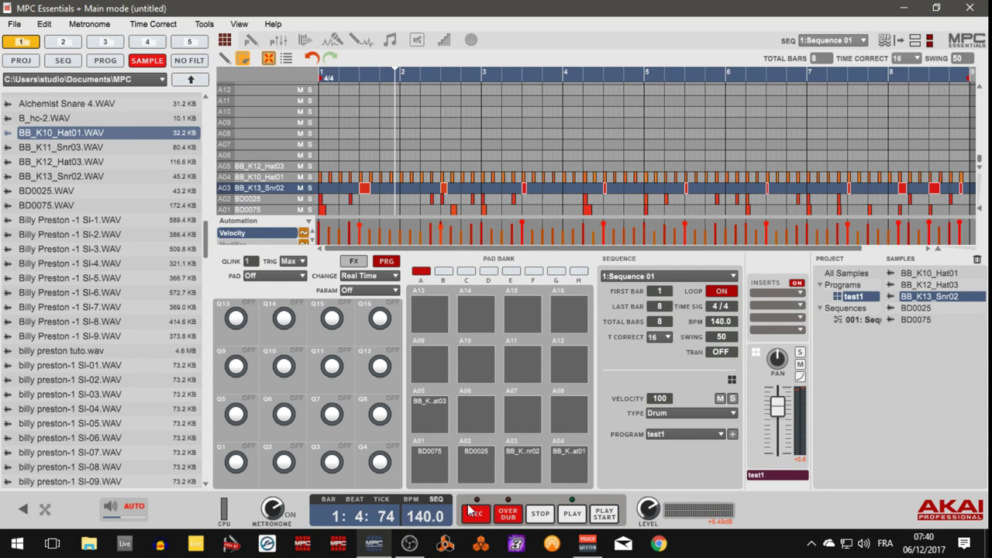
Step: Return to the sequence start and overdub BB_K12_Hat03 accents over the drum pattern
key(space)
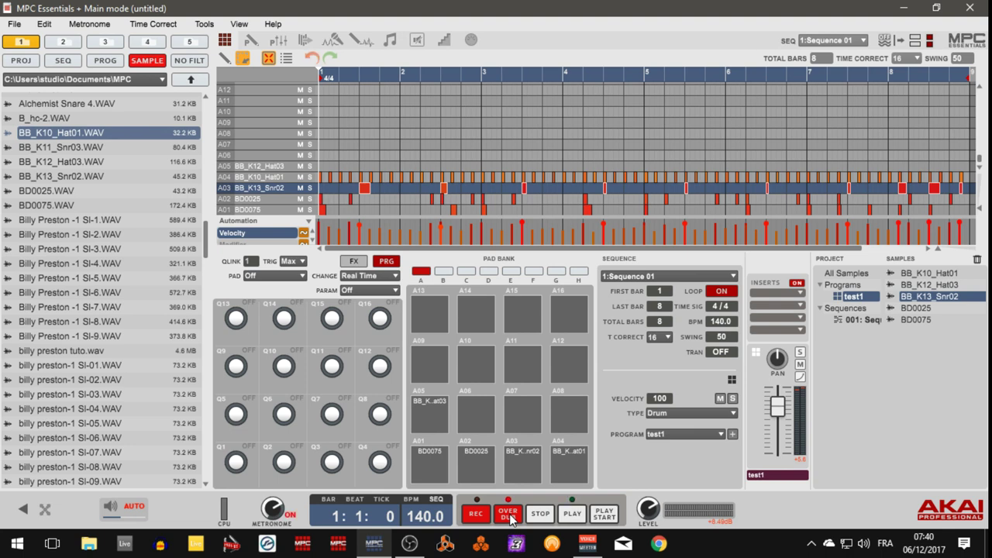
key(space)
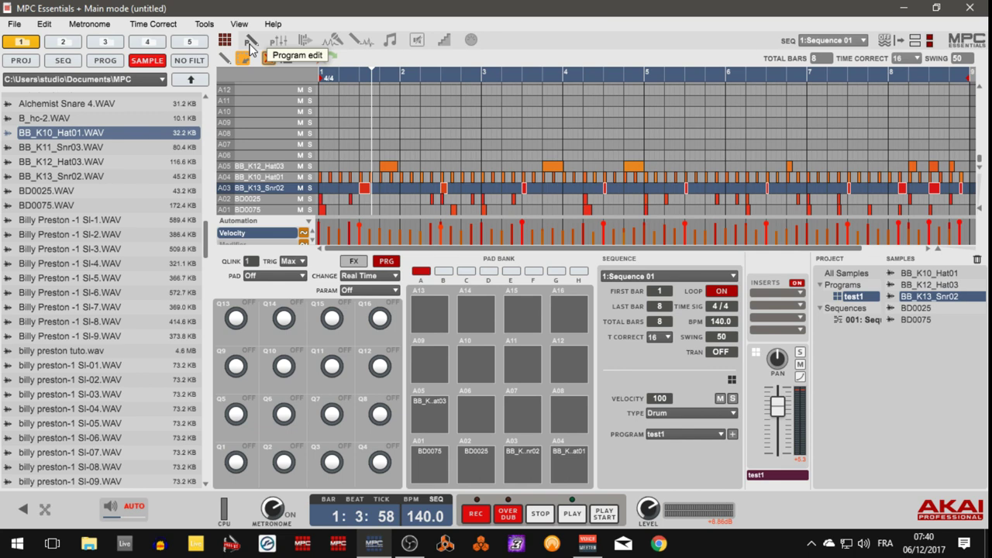
Step: Open Program Edit for test1, play the sequence, and set the program's master mode to Poly
click(250, 48)
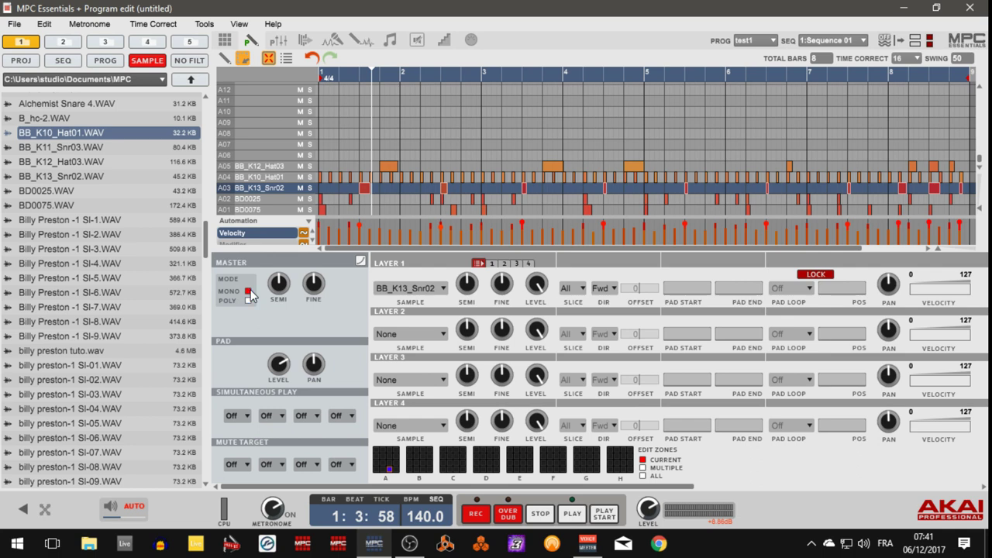
key(space)
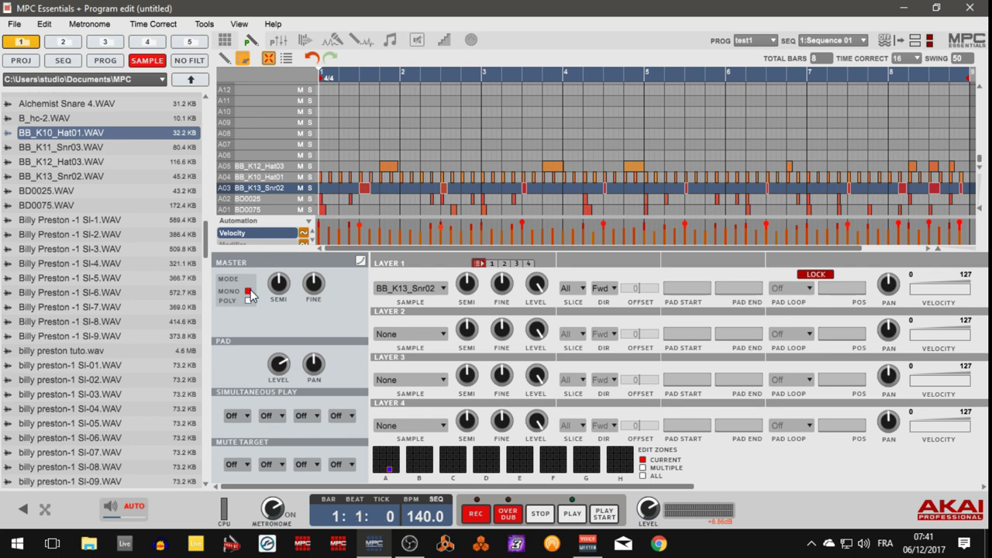
key(space)
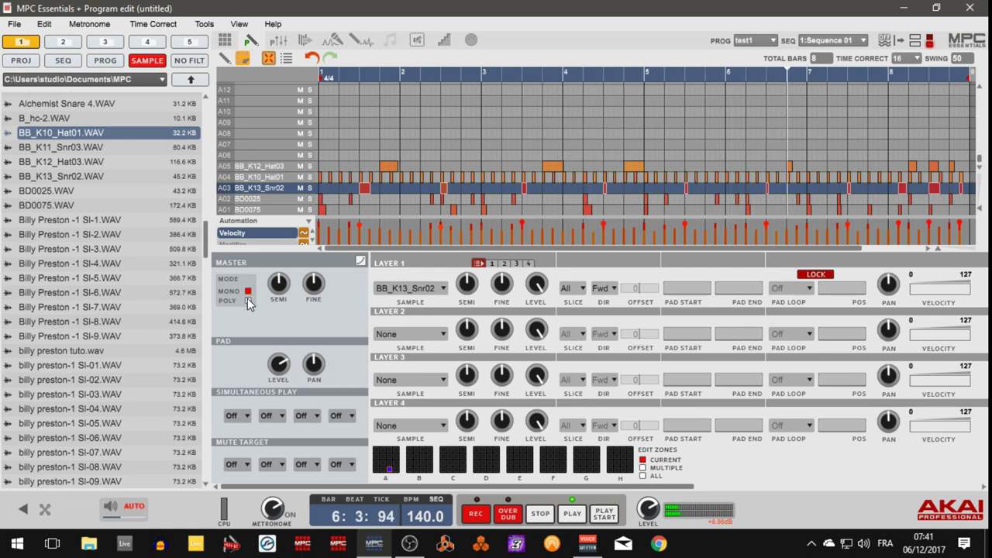
click(248, 301)
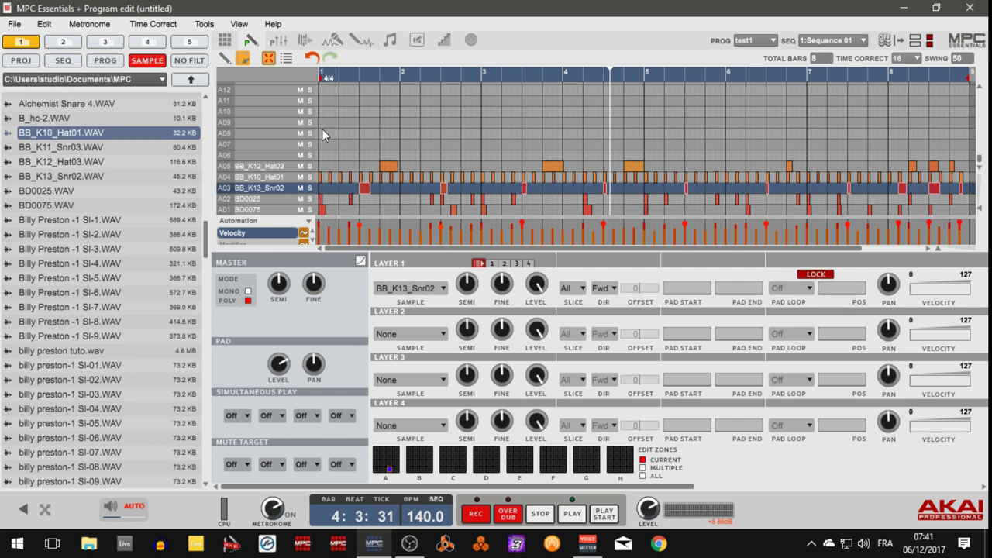
Step: Open the pad mixer showing pads with samples or events, and play the sequence
click(279, 40)
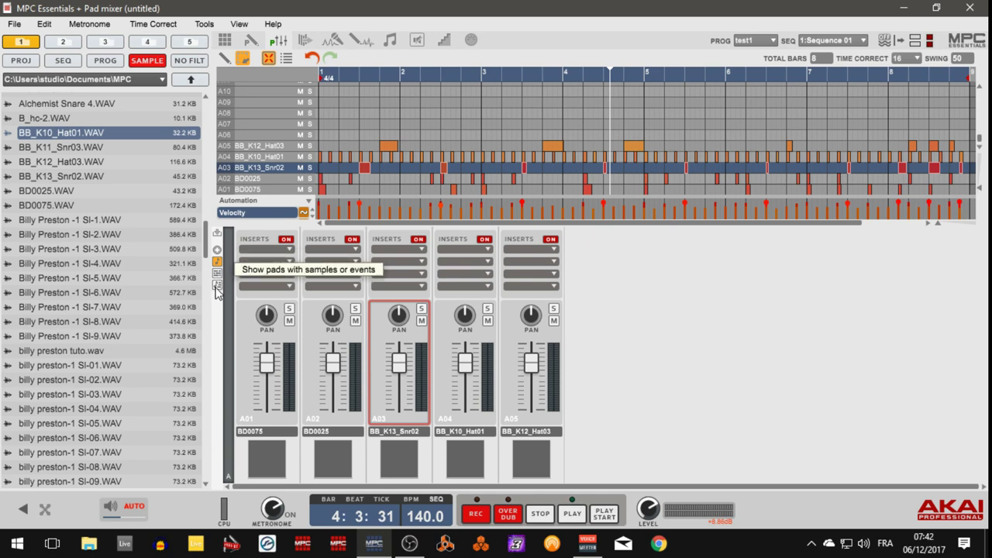
click(218, 287)
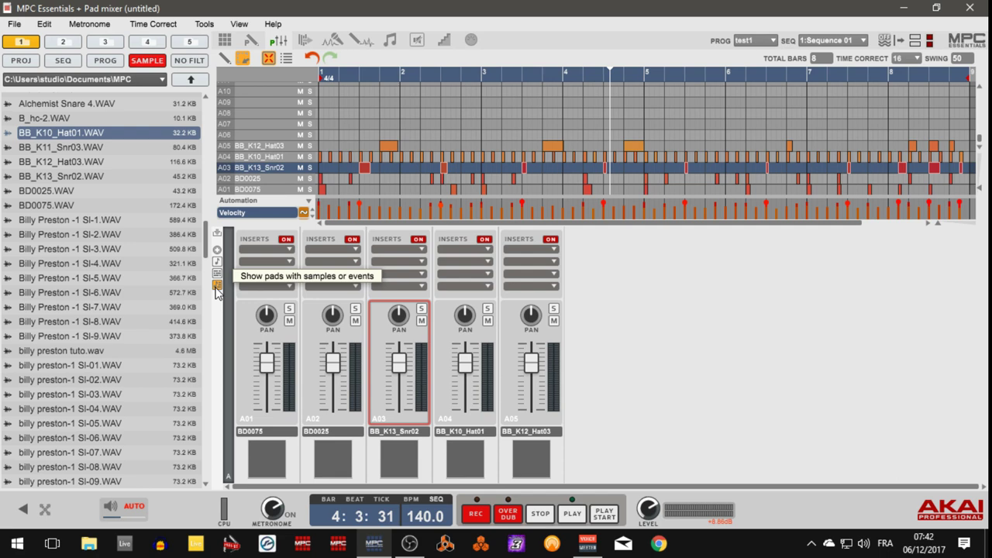
key(space)
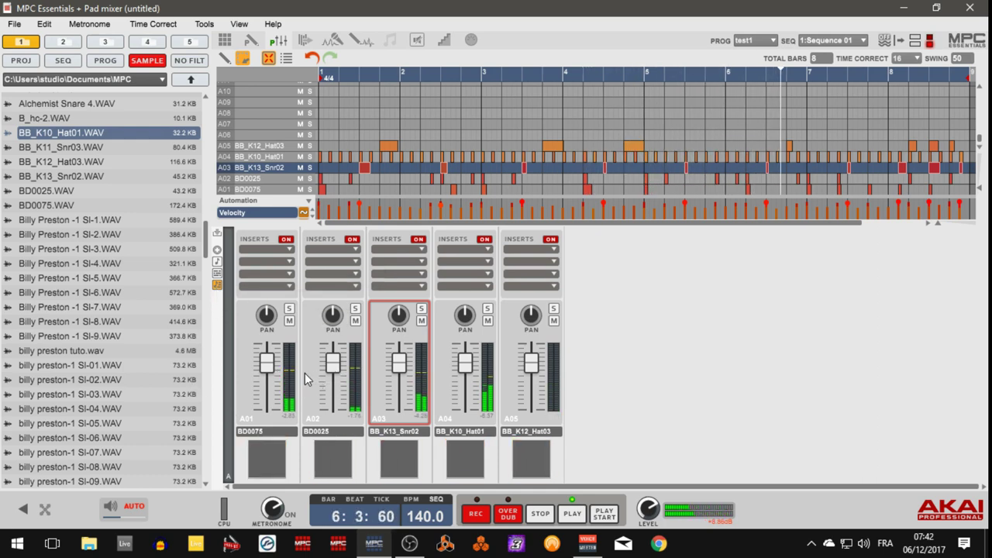
Step: Pull the level faders of all five pads, A01 to A05, down to the minimum
mouse_move(275, 362)
drag(275, 367, 271, 413)
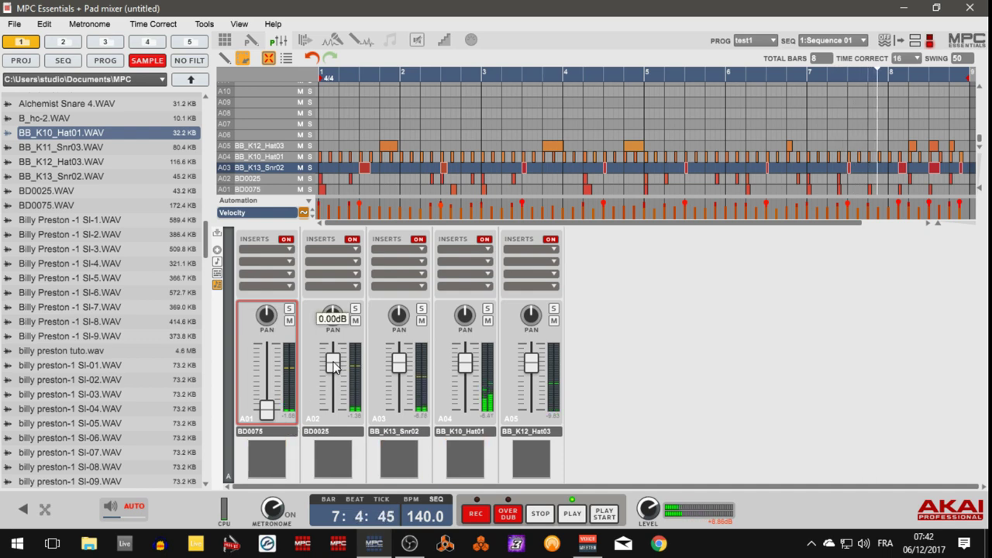
drag(334, 363, 333, 411)
drag(400, 362, 400, 411)
mouse_move(465, 364)
drag(465, 364, 465, 411)
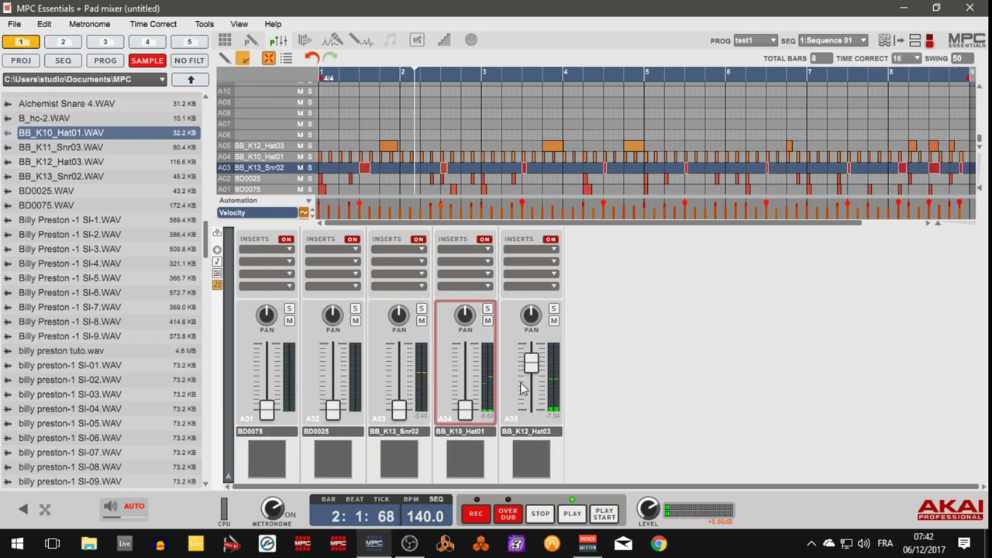
drag(531, 362, 534, 418)
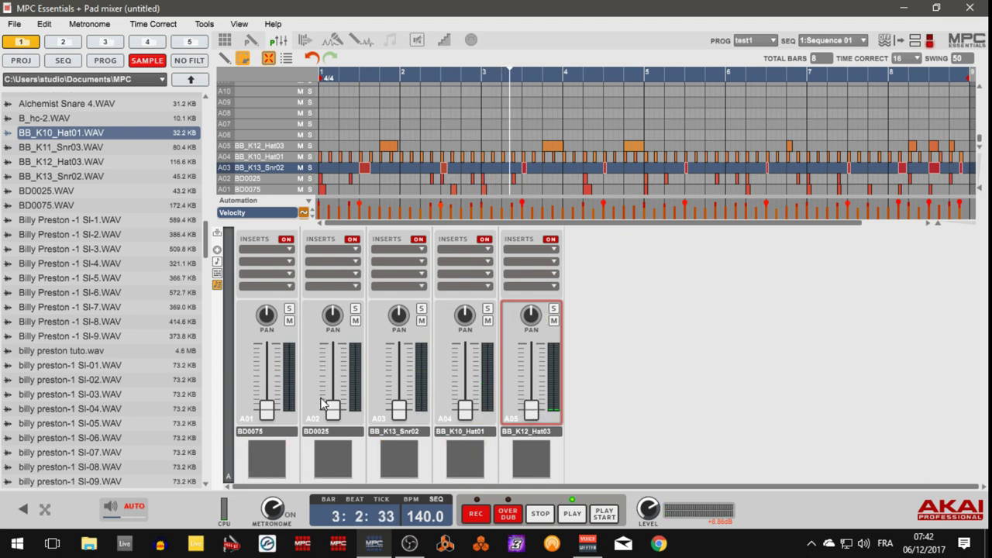
Step: Raise the pad levels to a new balance, with BD0075 at -7.66 dB, BD0025 at -3.87 dB, and the snare and both hats partway up
click(266, 411)
drag(265, 411, 266, 378)
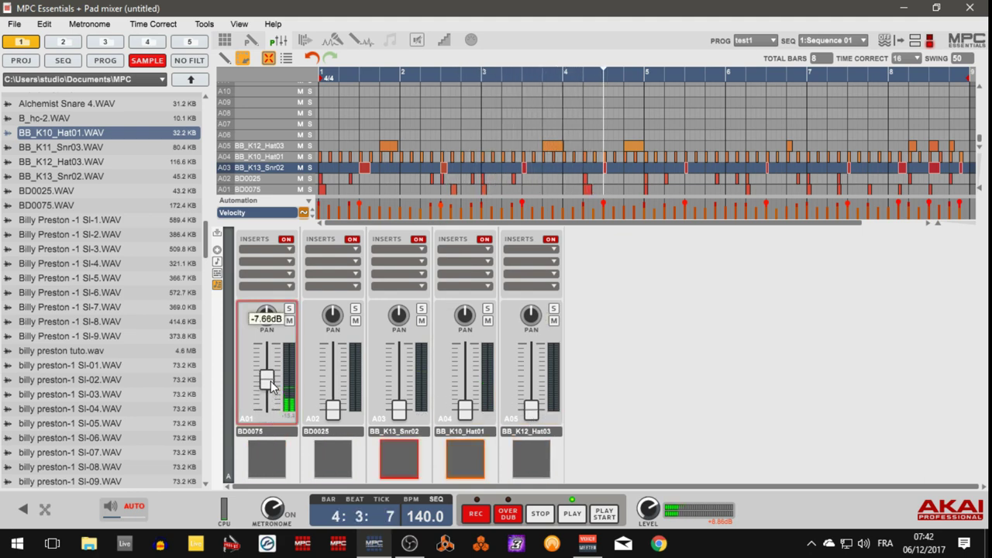
mouse_move(334, 403)
drag(335, 403, 332, 373)
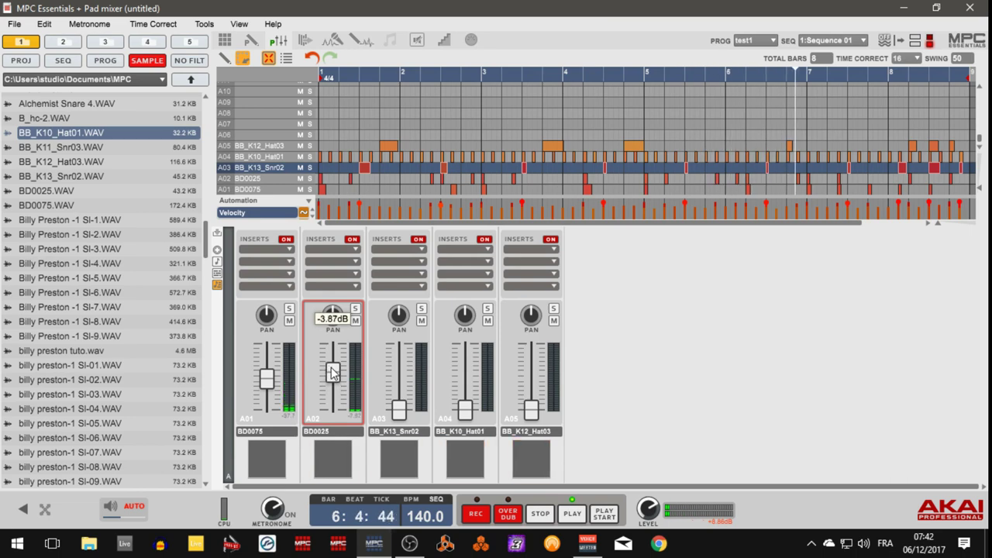
drag(398, 409, 392, 379)
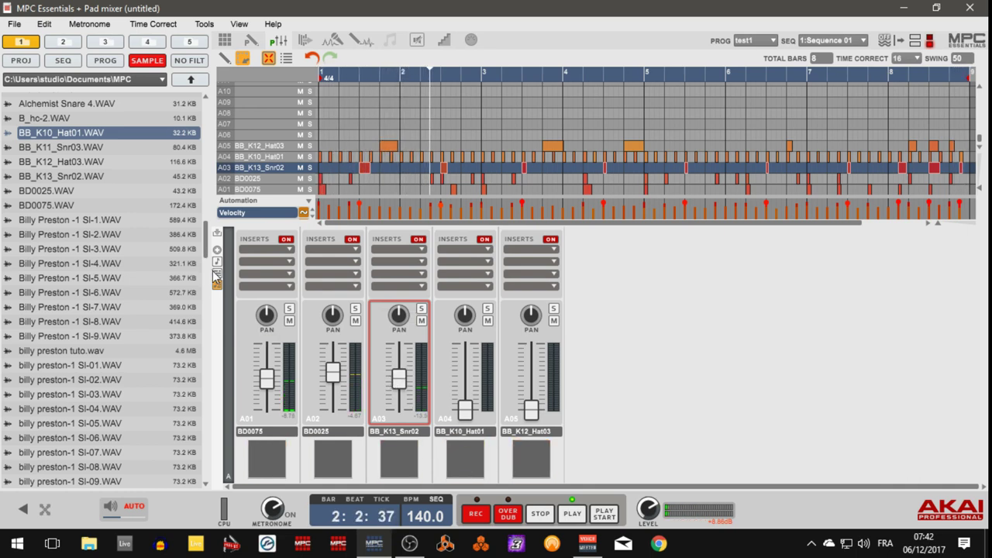
drag(466, 409, 473, 377)
drag(531, 410, 527, 389)
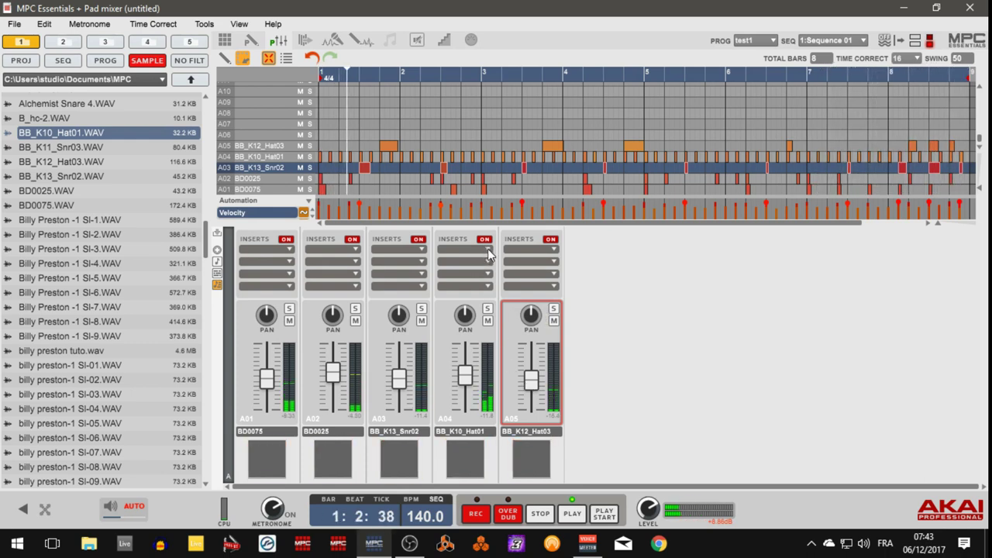
Step: Add the internal Autopan effect to the first insert slot of the BB_K10_Hat01 pad
click(487, 249)
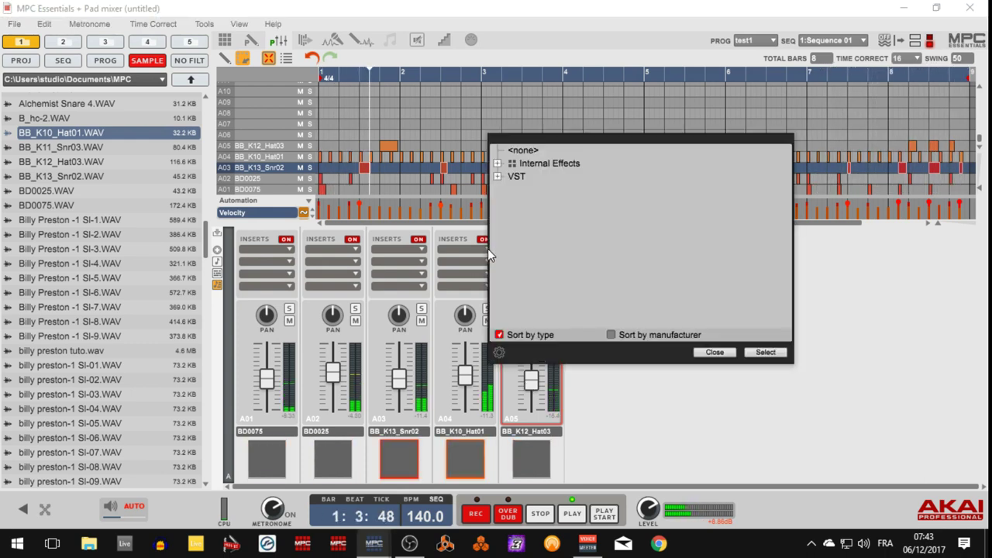
click(497, 164)
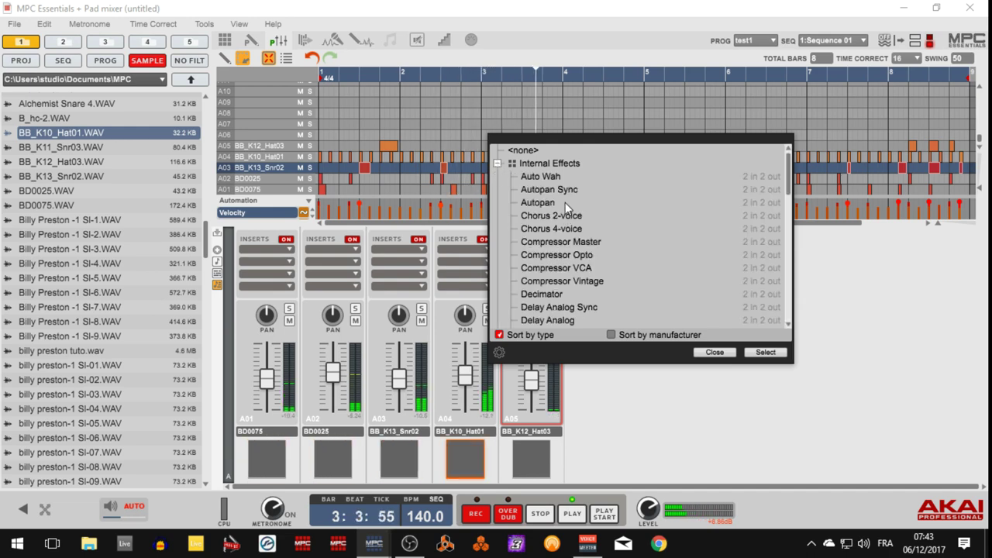
click(540, 203)
double_click(539, 203)
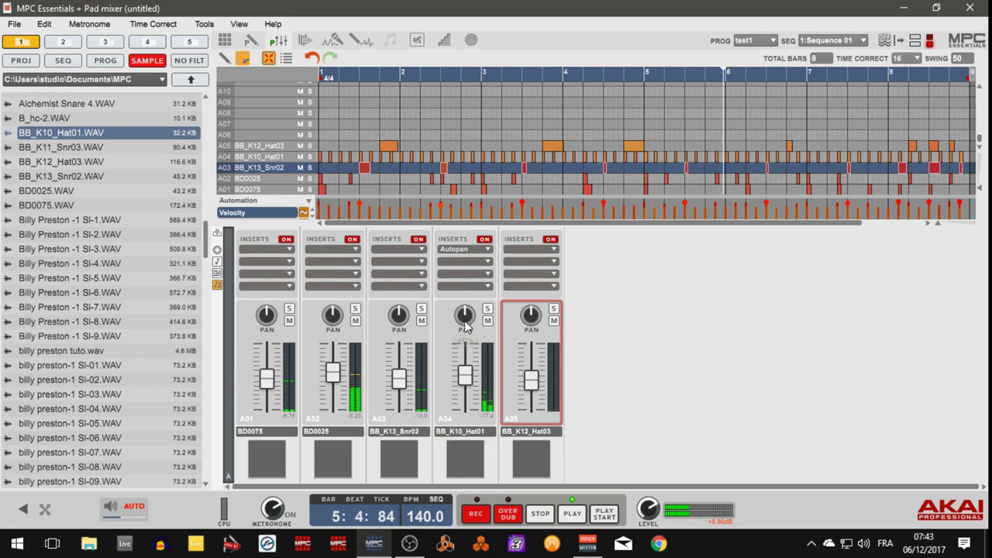
Step: Open the Autopan settings, move the window clear of the browser, and set the rate to 69
click(462, 250)
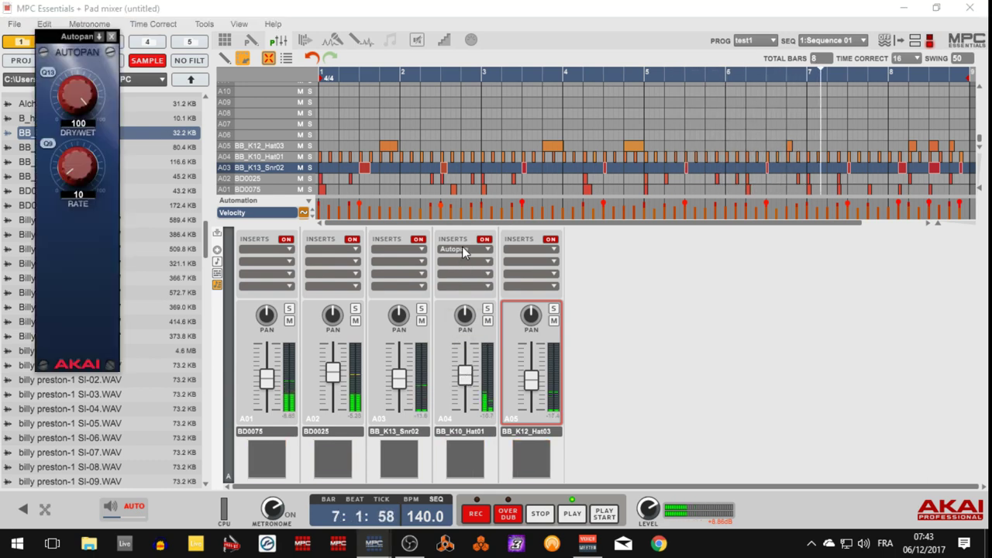
drag(82, 43, 703, 95)
drag(699, 230, 699, 184)
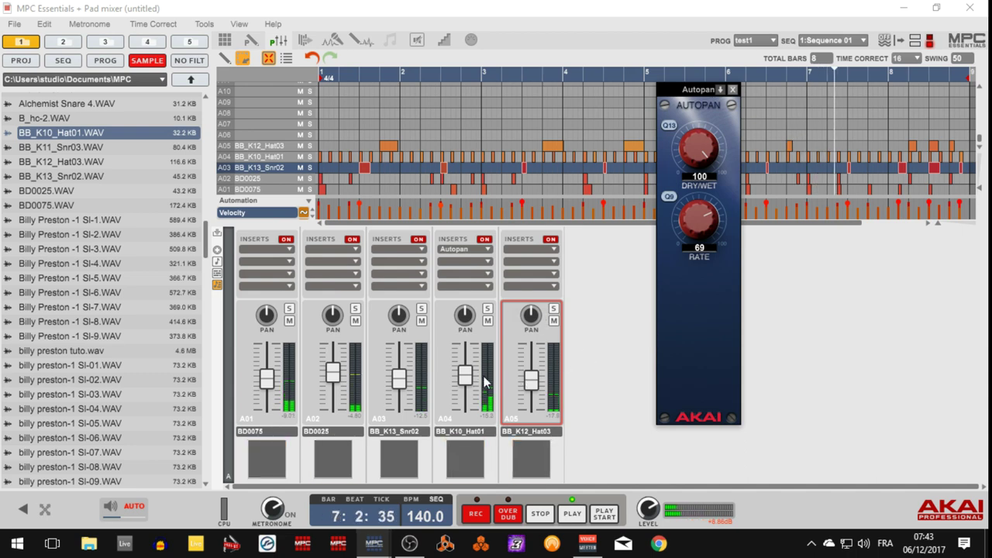
Step: Add the internal Delay Analog Sync effect to the first insert slot of the BB_K12_Hat03 pad
click(548, 247)
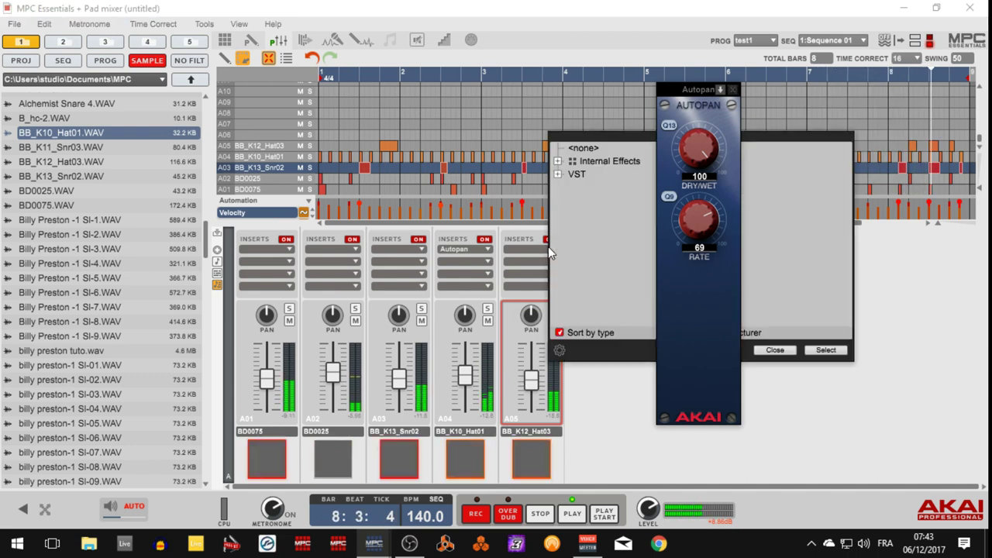
click(557, 160)
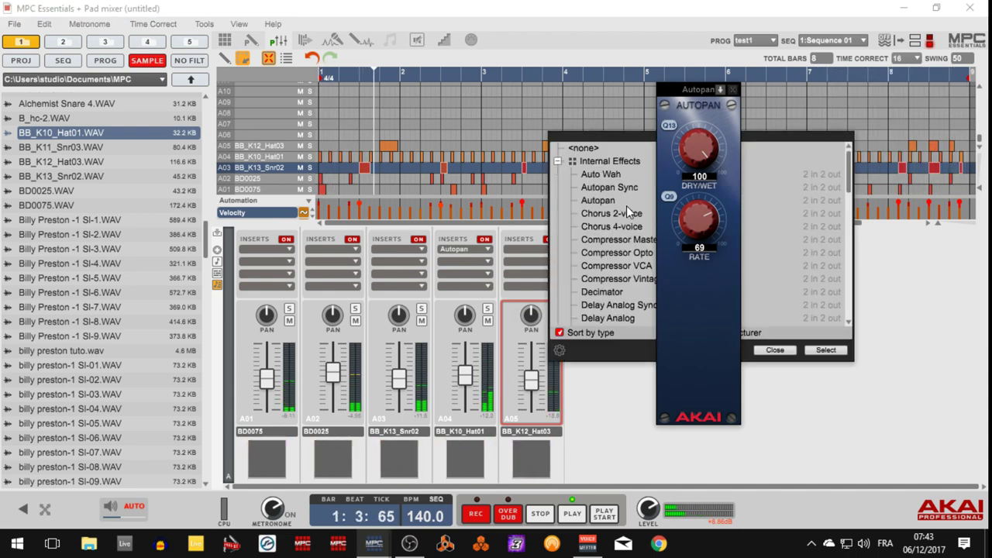
click(733, 91)
drag(848, 191, 849, 206)
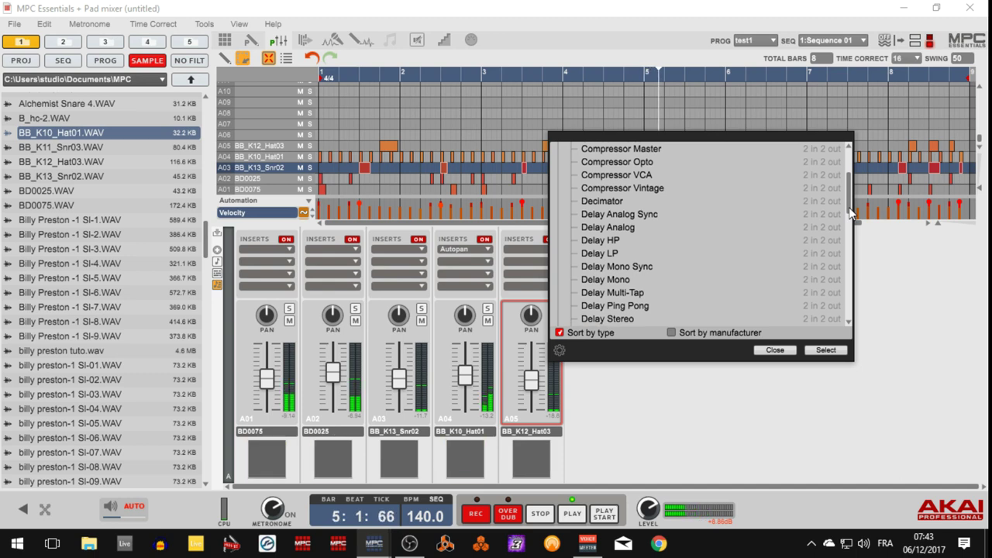
click(614, 214)
double_click(614, 214)
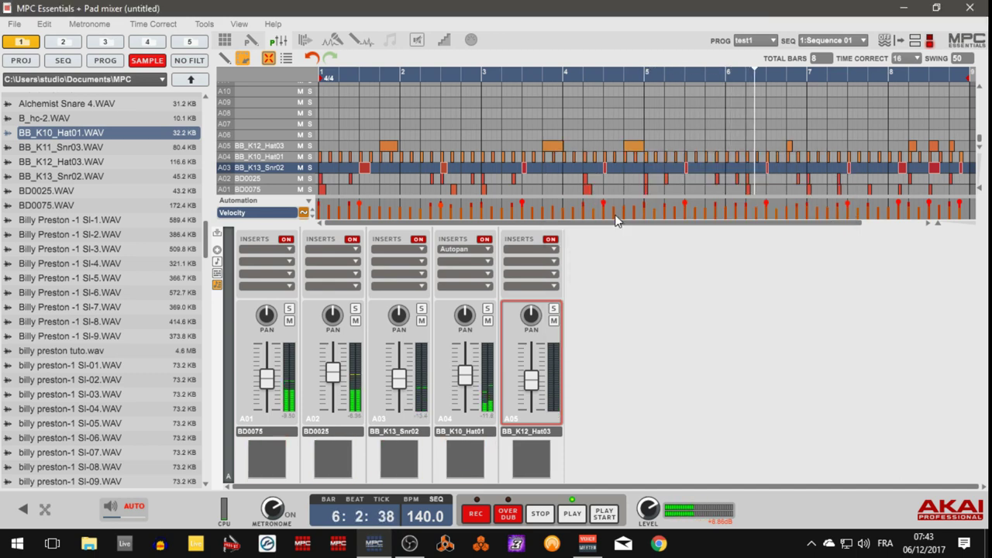
Step: Set the BB_K12_Hat03 analog delay to 38 dry/wet and a 1/8 time, and close its settings
click(525, 248)
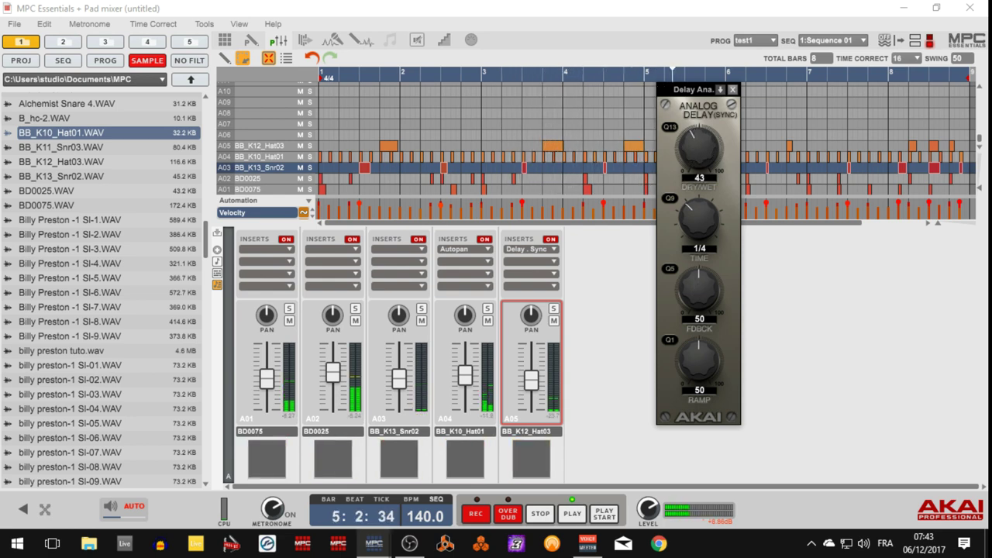
drag(699, 154, 699, 157)
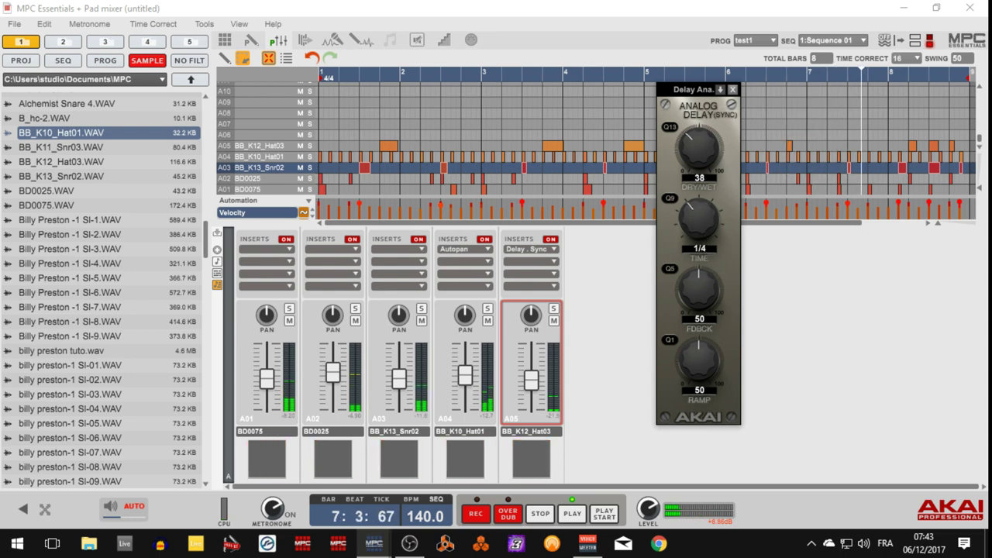
drag(699, 220, 699, 203)
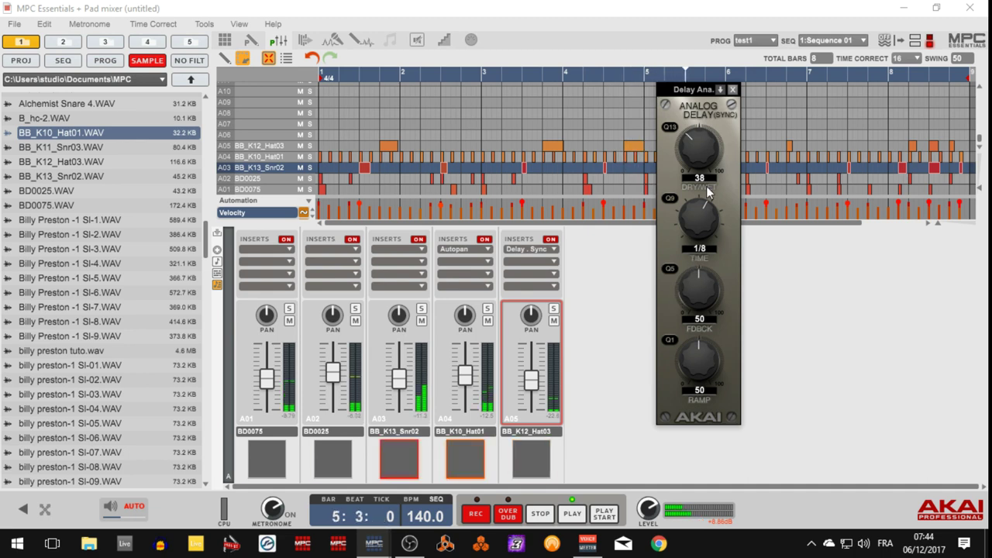
click(733, 91)
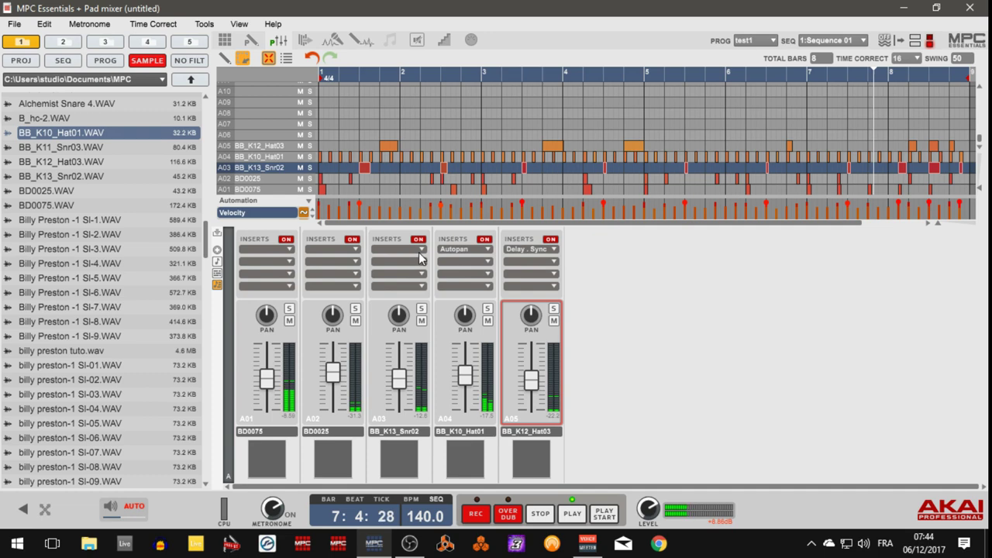
Step: Add the internal Reverb In Gate effect to the first insert slot of the BB_K13_Snr02 pad
click(422, 250)
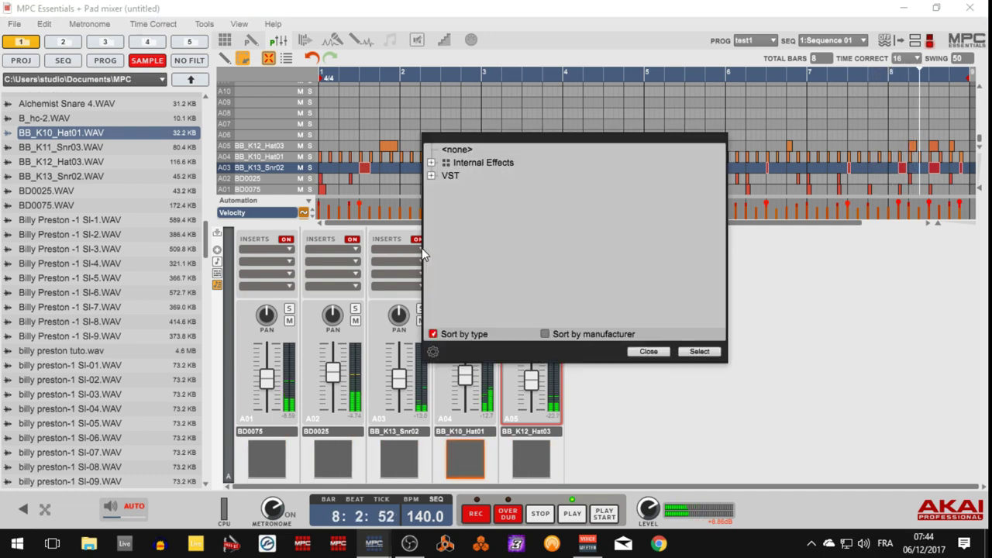
click(431, 161)
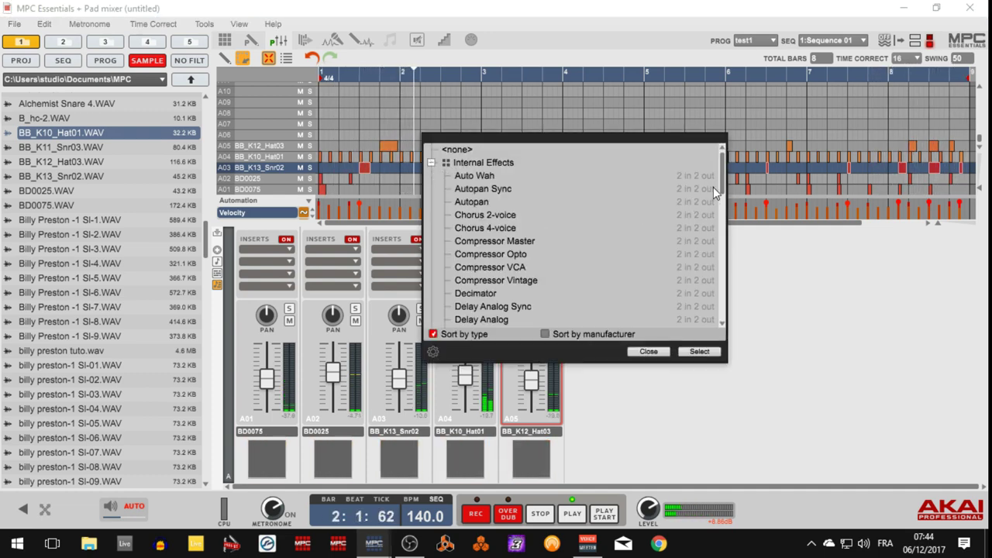
drag(722, 183, 745, 235)
scroll(756, 259, down, 5)
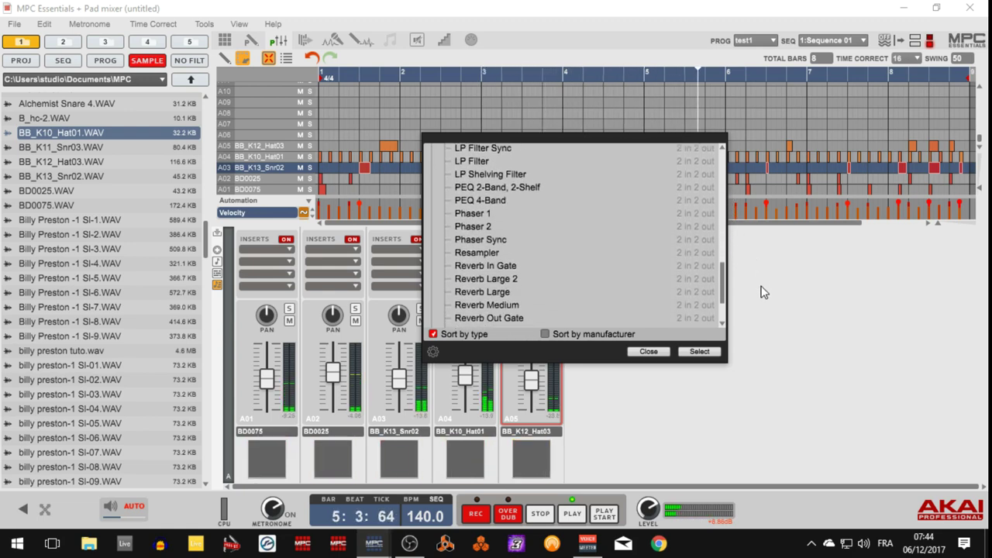
click(482, 266)
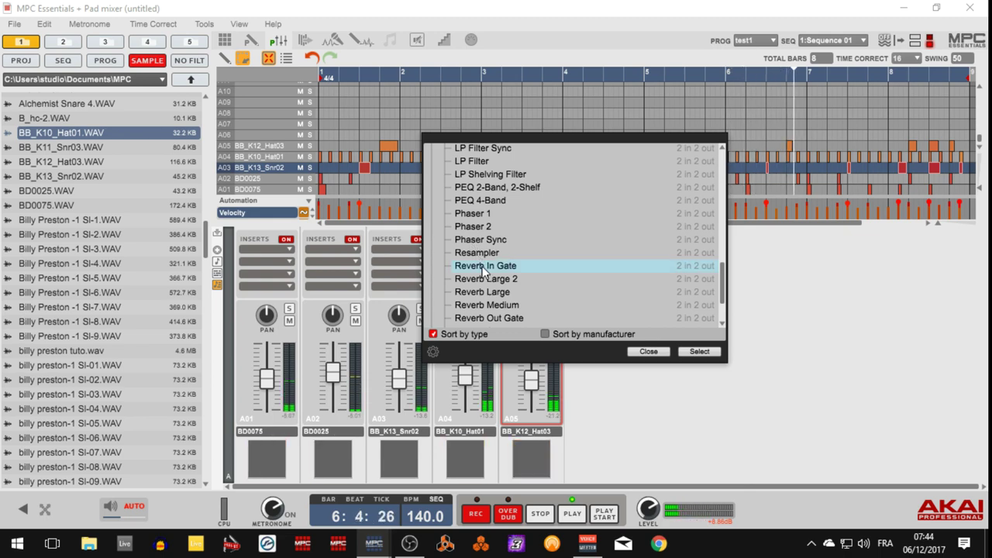
double_click(483, 266)
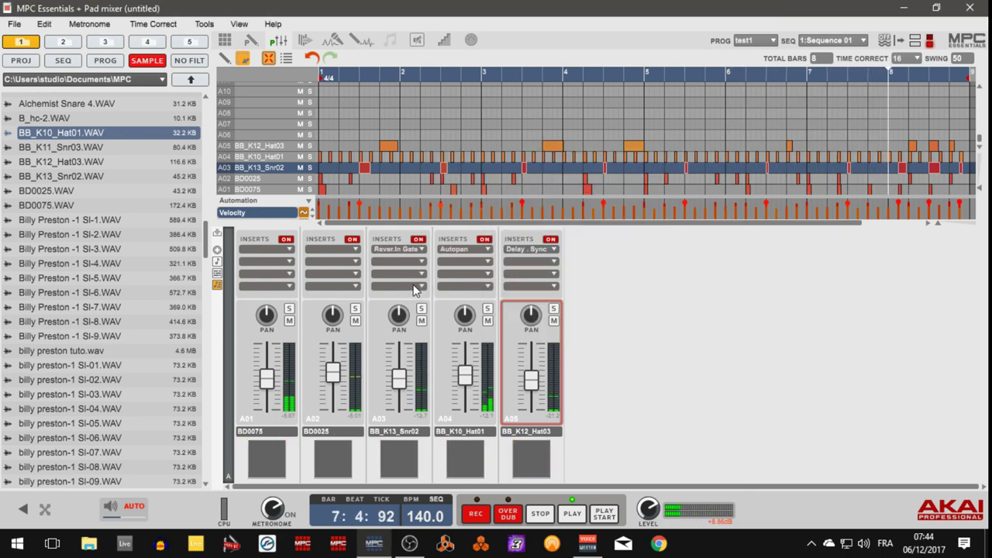
Step: Open the Reverb In Gate settings and set density to 29, dry/wet to 12 and pre-delay to 16
double_click(390, 248)
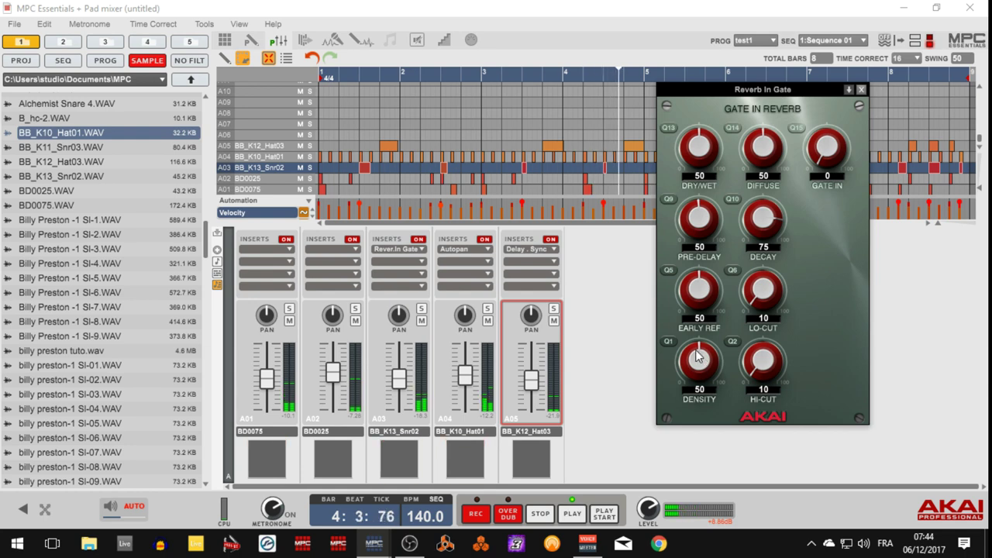
drag(698, 356, 698, 373)
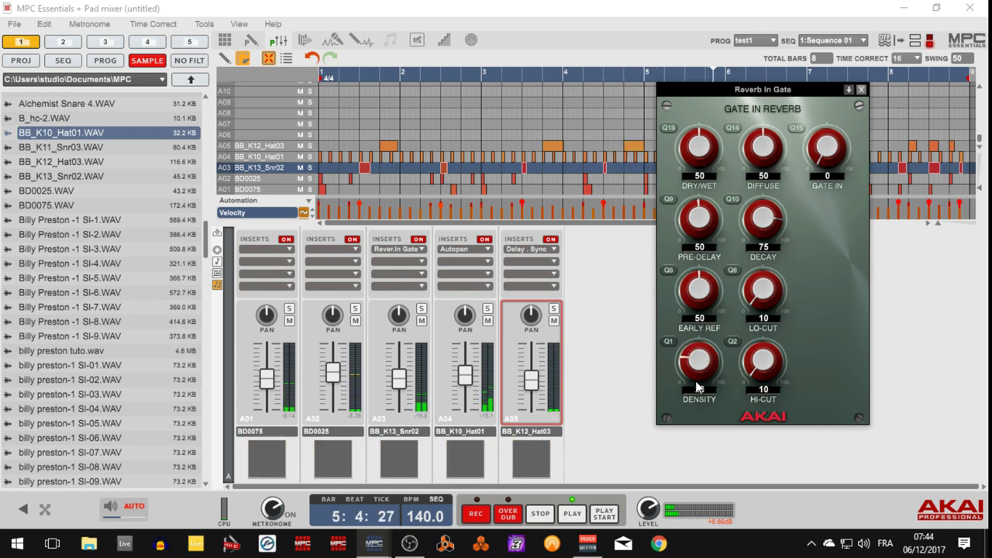
drag(705, 150, 706, 174)
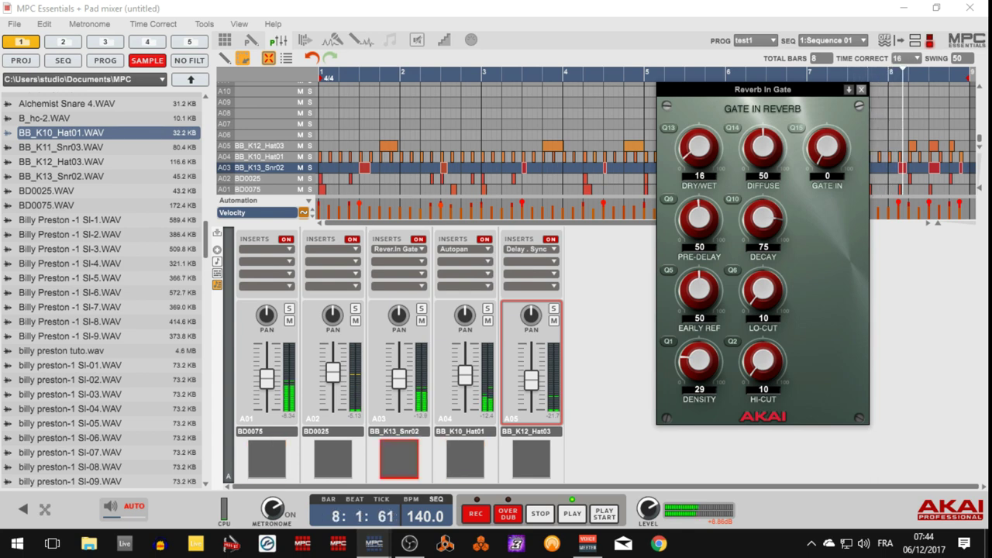
mouse_move(706, 174)
mouse_down()
mouse_move(706, 189)
mouse_move(705, 179)
mouse_up()
drag(707, 223, 706, 267)
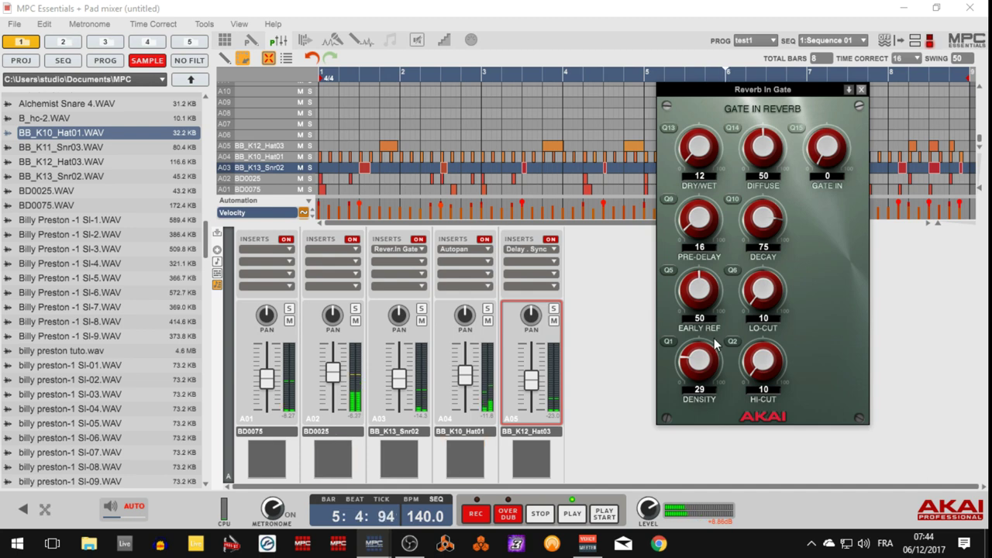
Step: Set the gate reverb's lo-cut to 100, hi-cut to 0, density to 35 and gate in to 36, and slightly raise the BB_K13_Snr02 level
drag(763, 289, 763, 276)
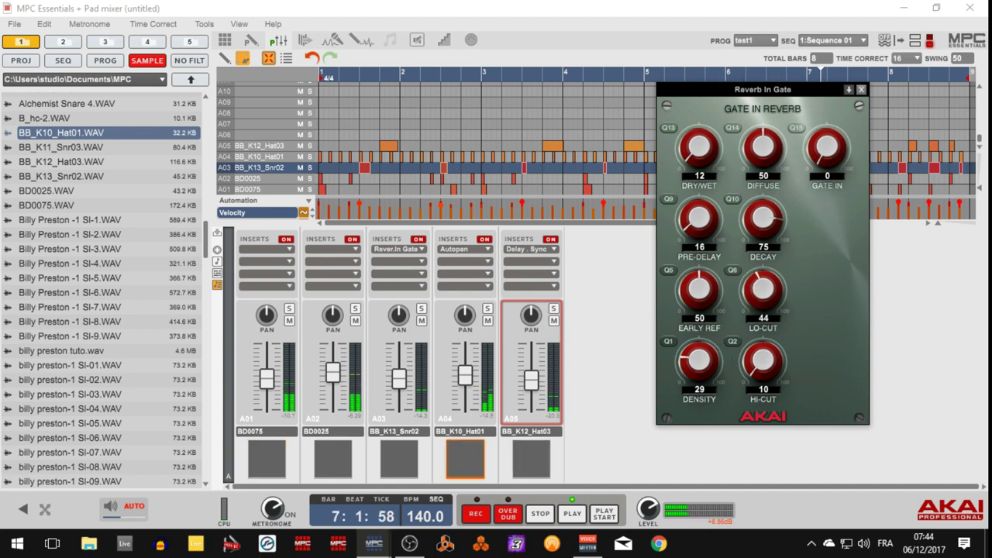
mouse_move(766, 377)
mouse_down()
mouse_move(766, 365)
mouse_move(770, 382)
mouse_up()
drag(759, 297, 759, 267)
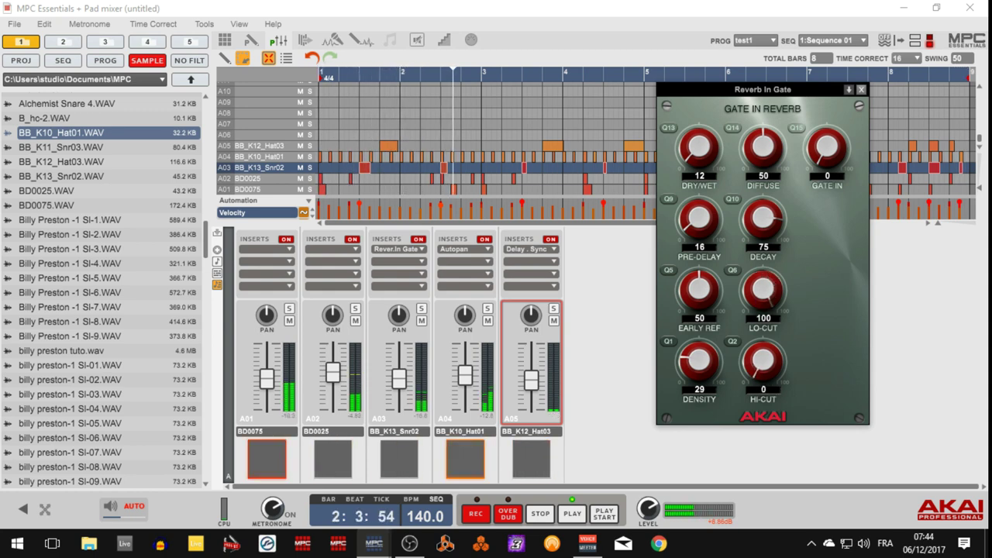
drag(700, 371, 700, 366)
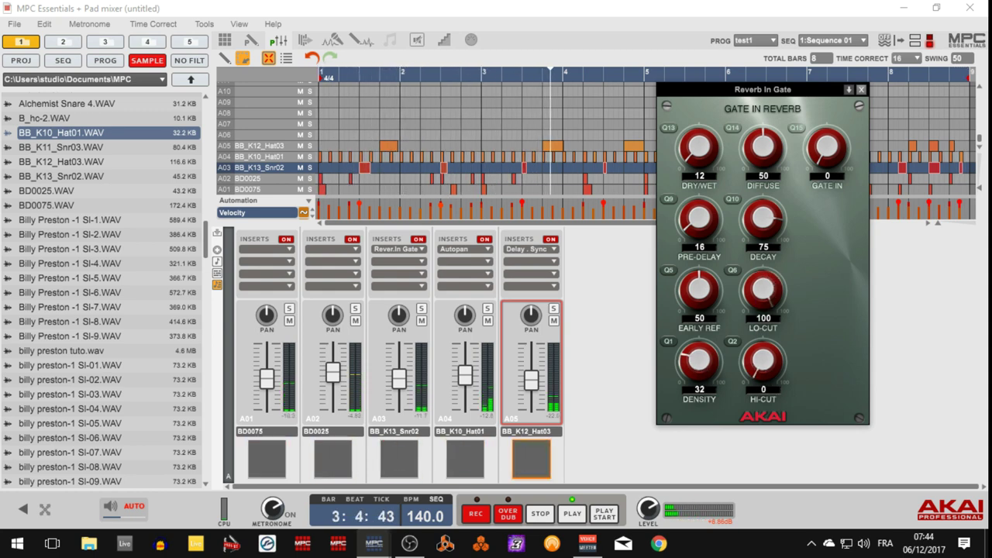
drag(827, 147, 827, 138)
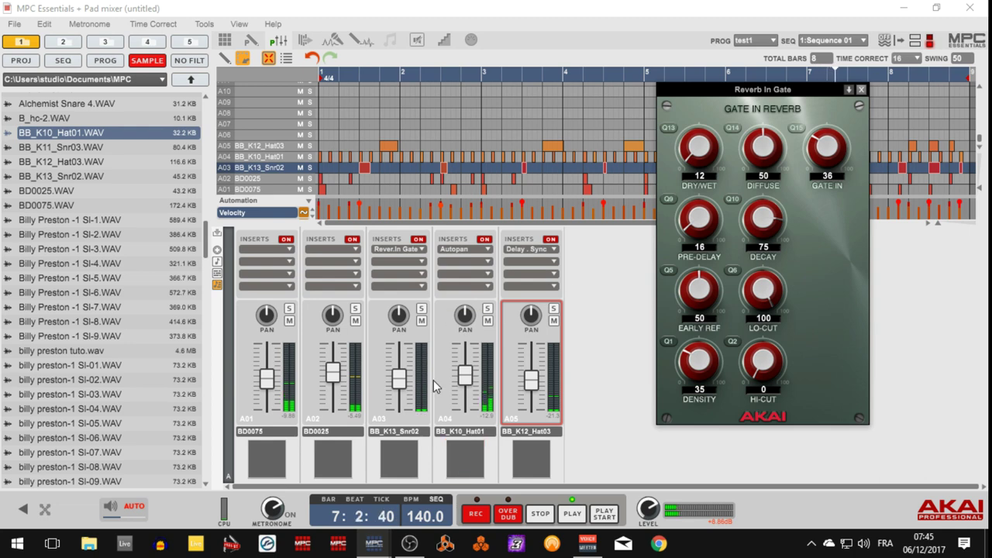
drag(397, 384, 398, 384)
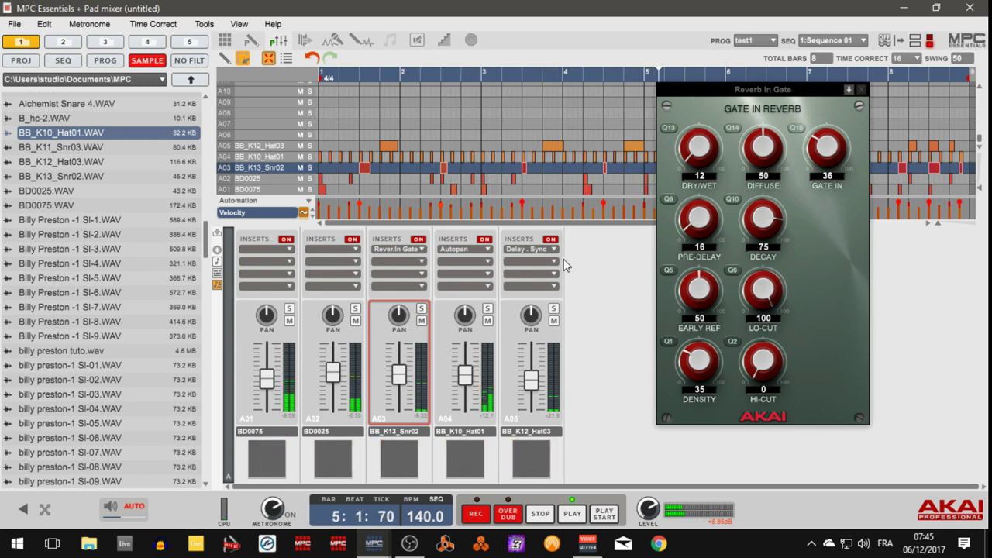
Step: Close the reverb settings and view the strips of all pads in the mixer before showing only the pads in use
click(218, 250)
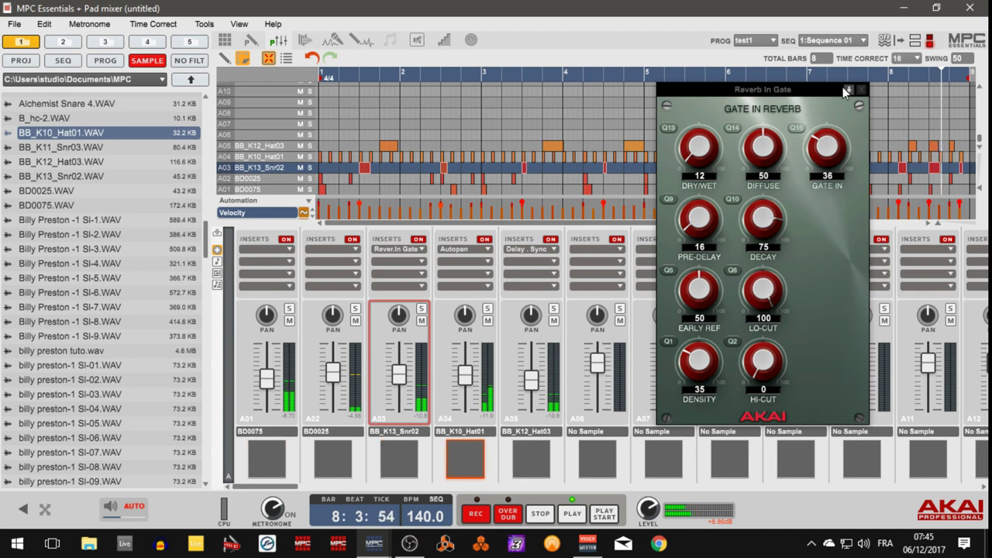
click(861, 89)
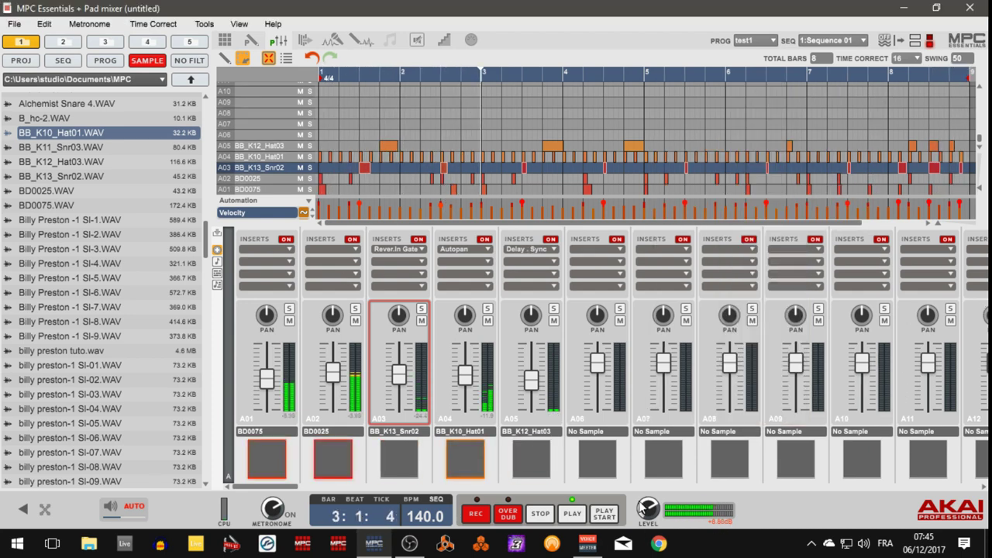
mouse_move(285, 486)
mouse_down()
mouse_move(702, 507)
mouse_move(954, 504)
mouse_move(545, 457)
mouse_move(271, 486)
mouse_up()
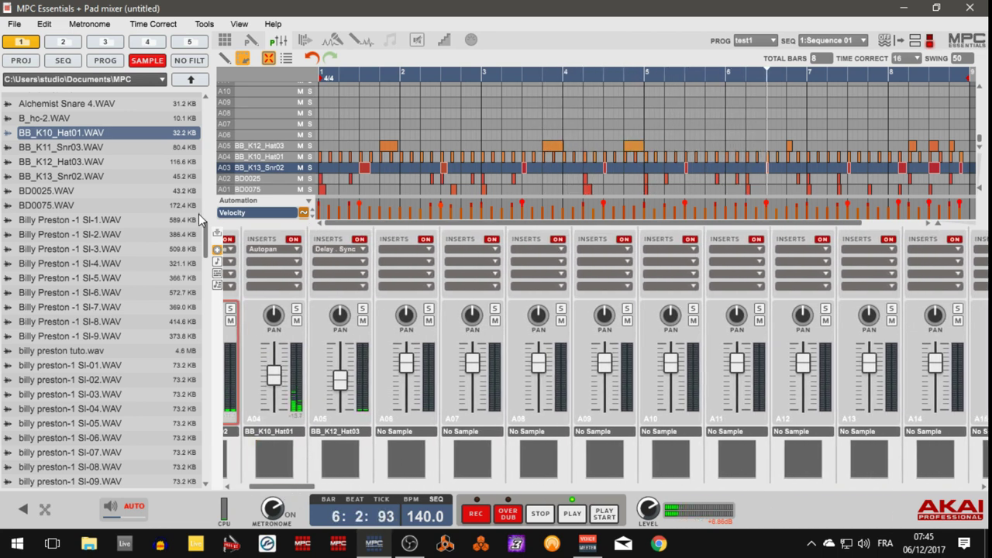
click(217, 262)
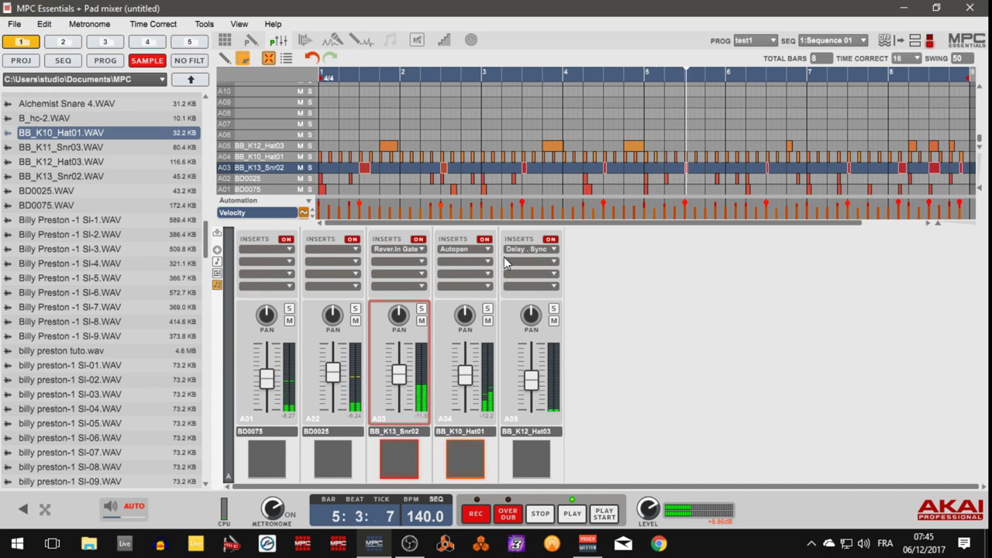
Step: Stop playback, switch to the unused second sequence, and set its length to 8 bars in Main mode
key(space)
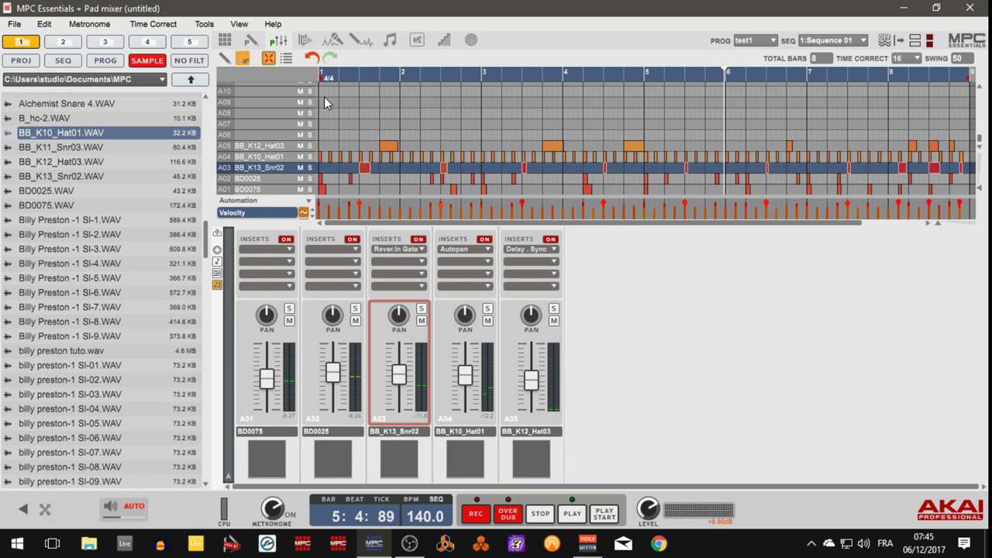
click(834, 41)
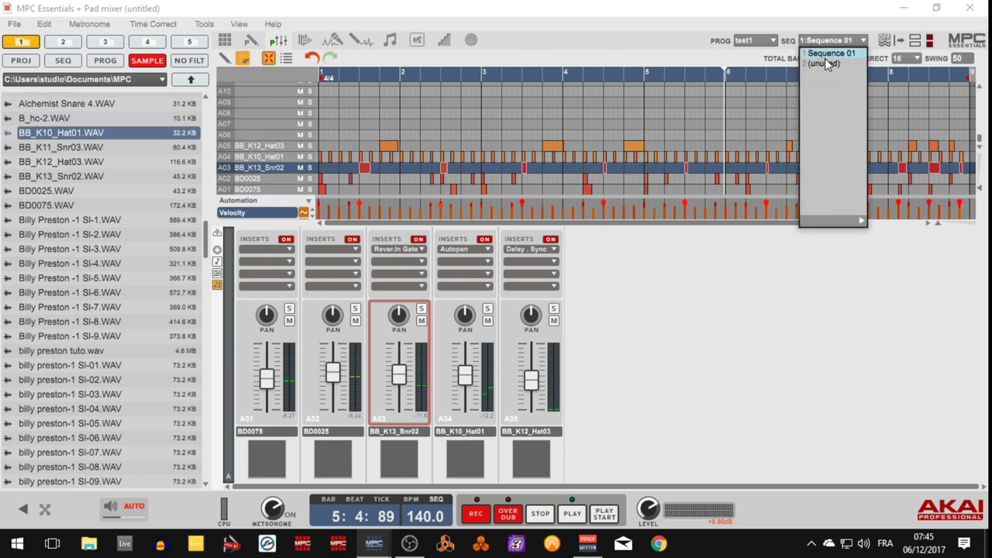
click(825, 64)
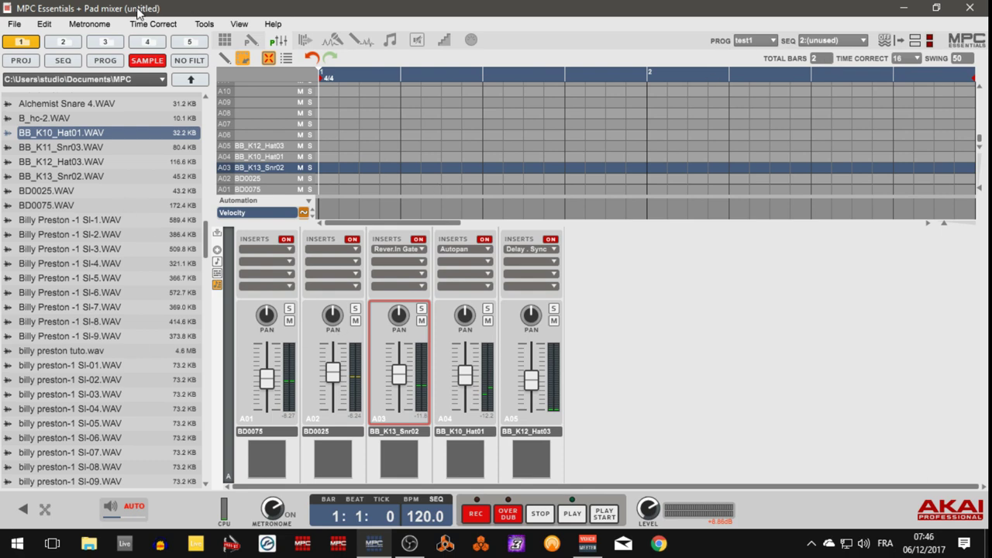
click(227, 41)
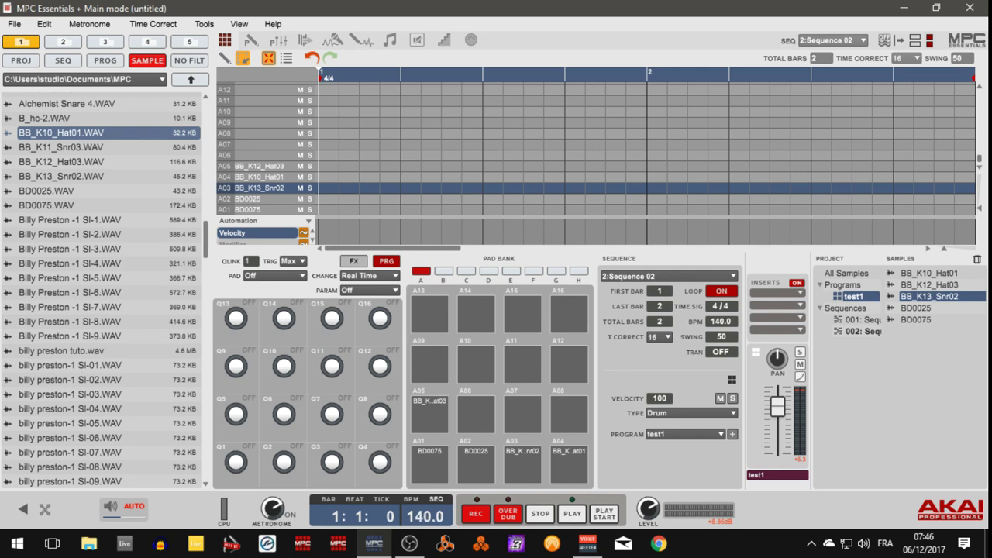
drag(659, 322, 663, 305)
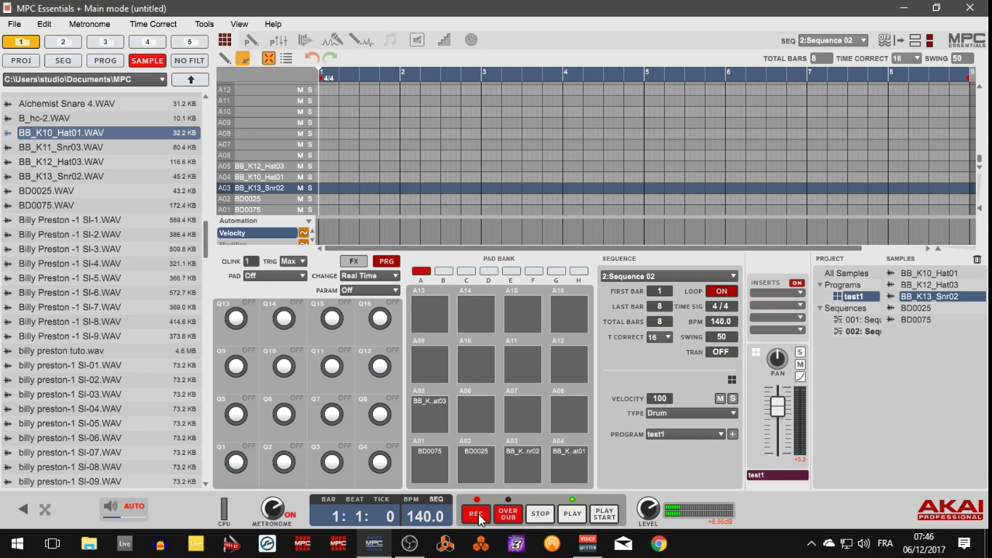
Step: Record a BB_K10_Hat01 pattern across the 8 bars of Sequence 02 and overdub a BB_K13_Snr02 snare part
click(477, 515)
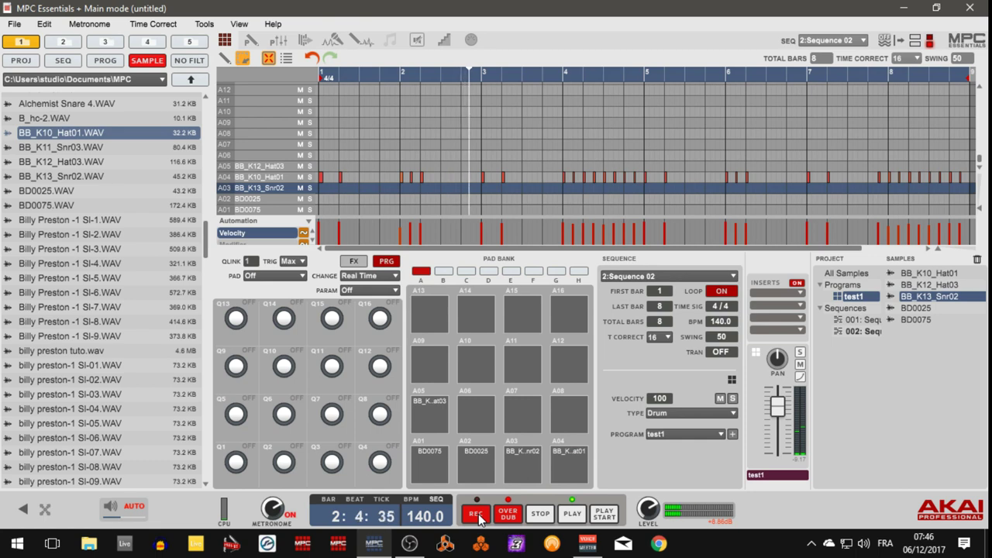
key(space)
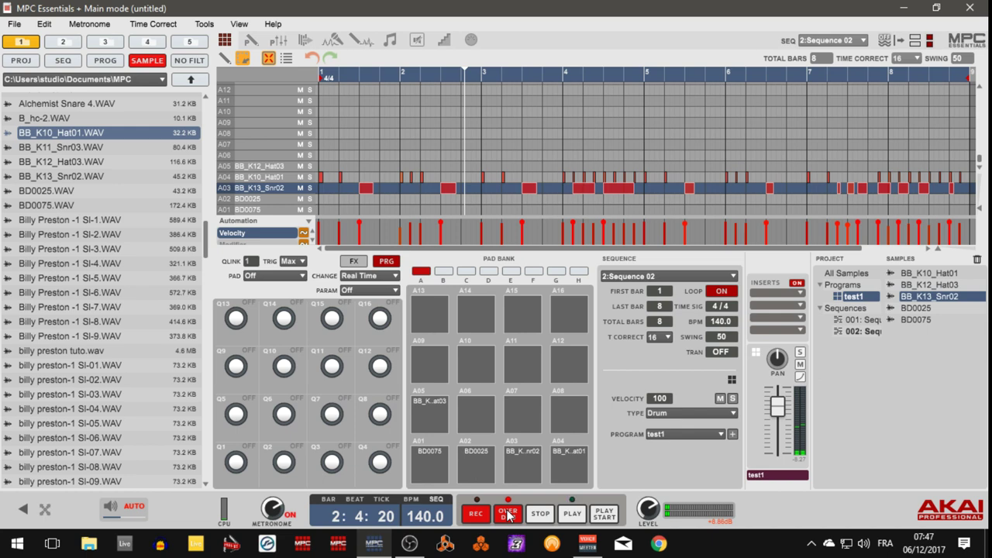
key(space)
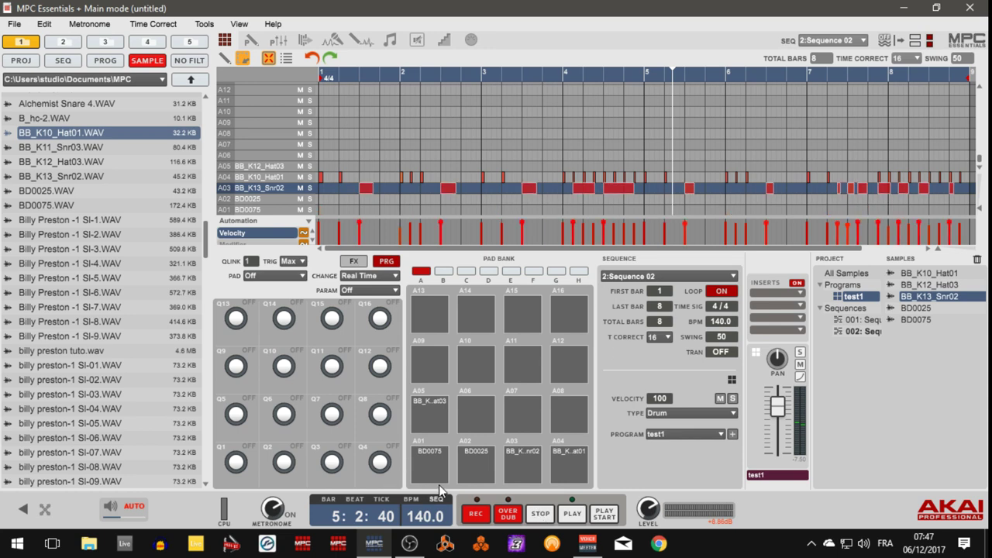
key(space)
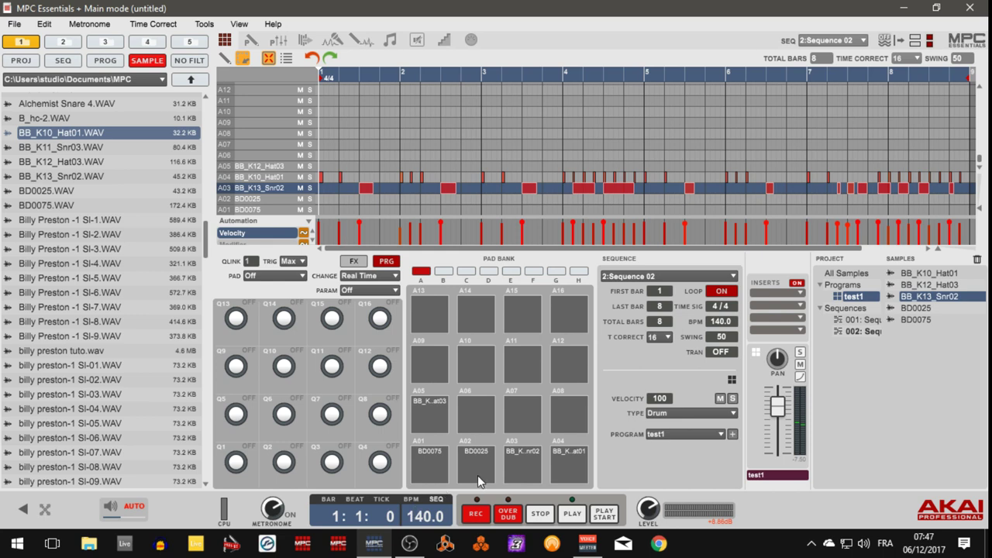
Step: Overdub a BD0075 kick part on Sequence 02 and shift one kick note in bar 4 slightly earlier
click(517, 522)
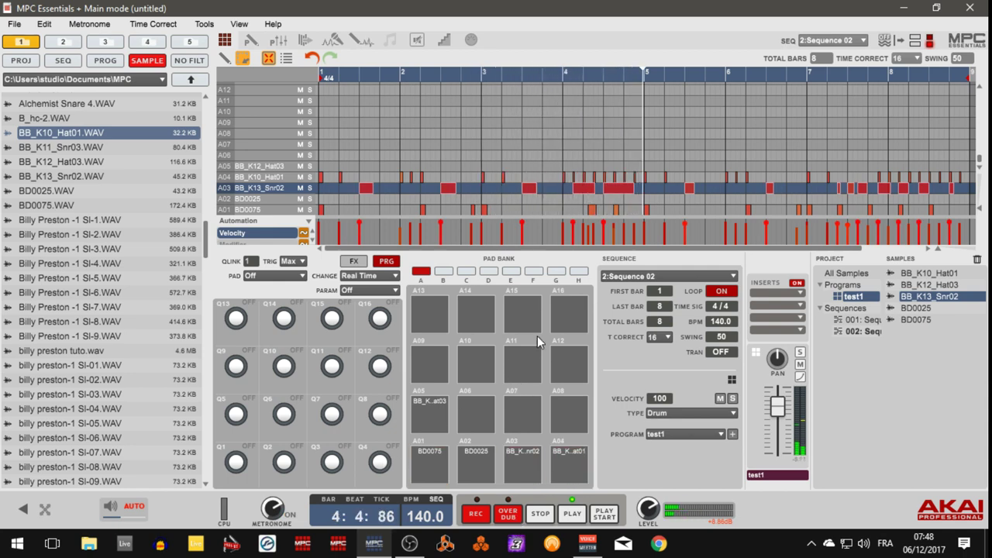
click(543, 69)
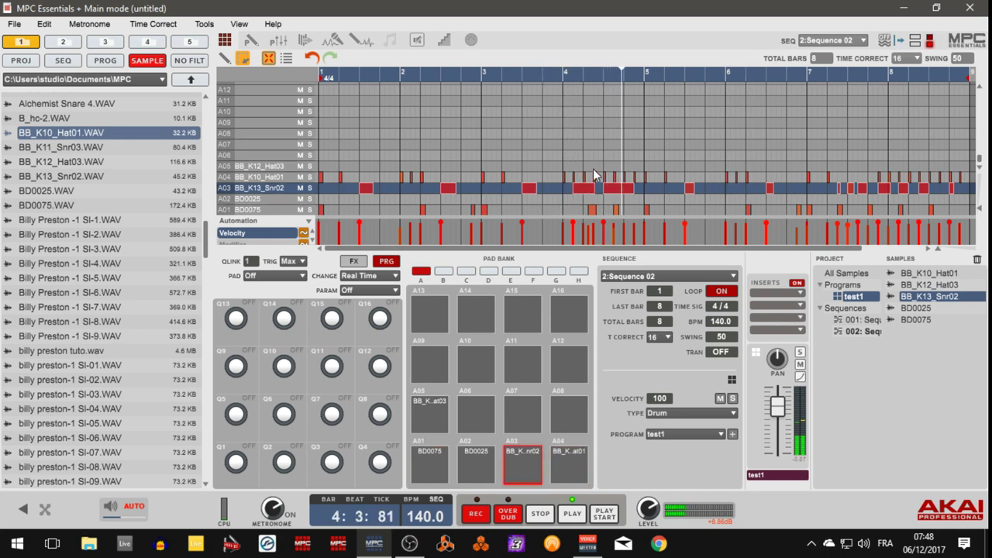
drag(590, 210, 587, 225)
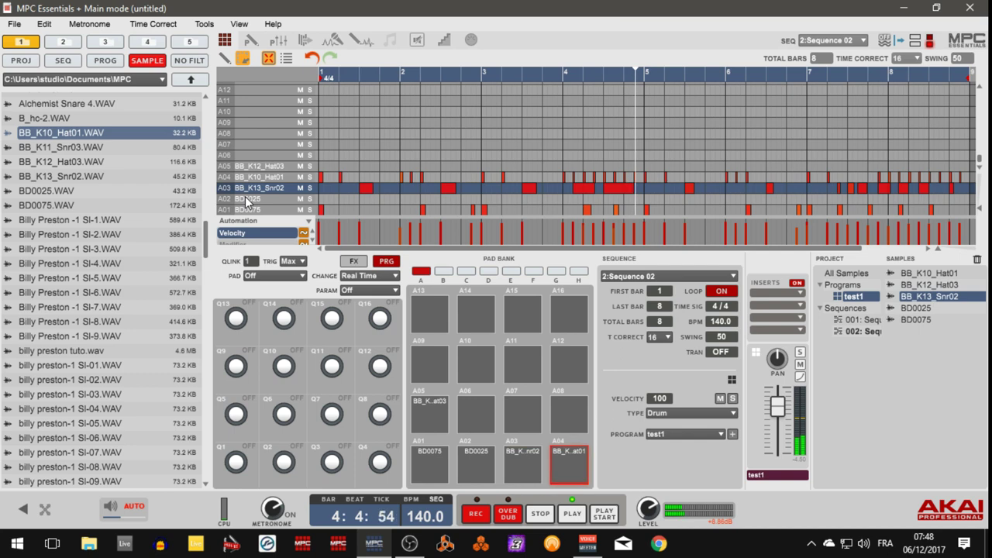
Step: Overdub a BD0025 kick part and a BB_K12_Hat03 hat part onto Sequence 02
key(space)
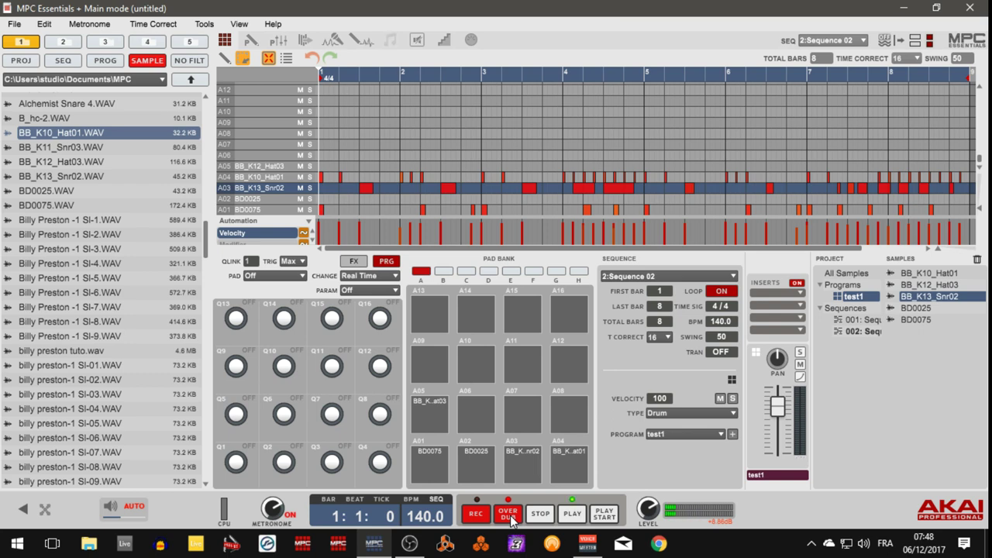
key(space)
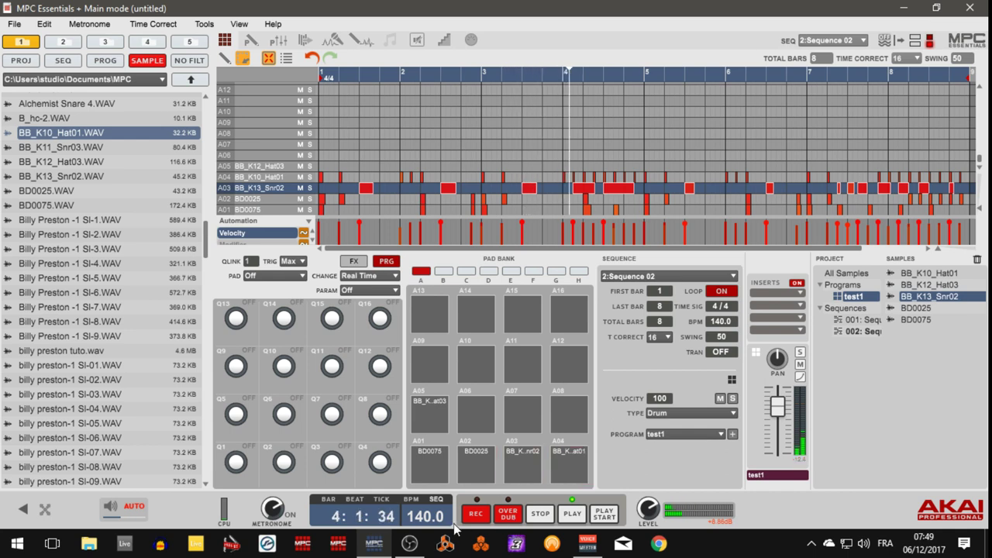
click(252, 167)
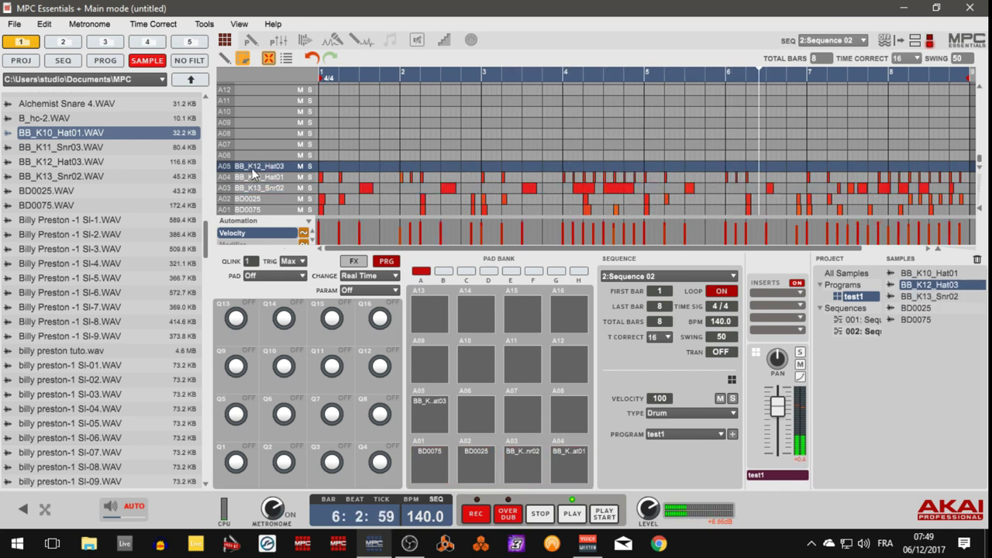
key(space)
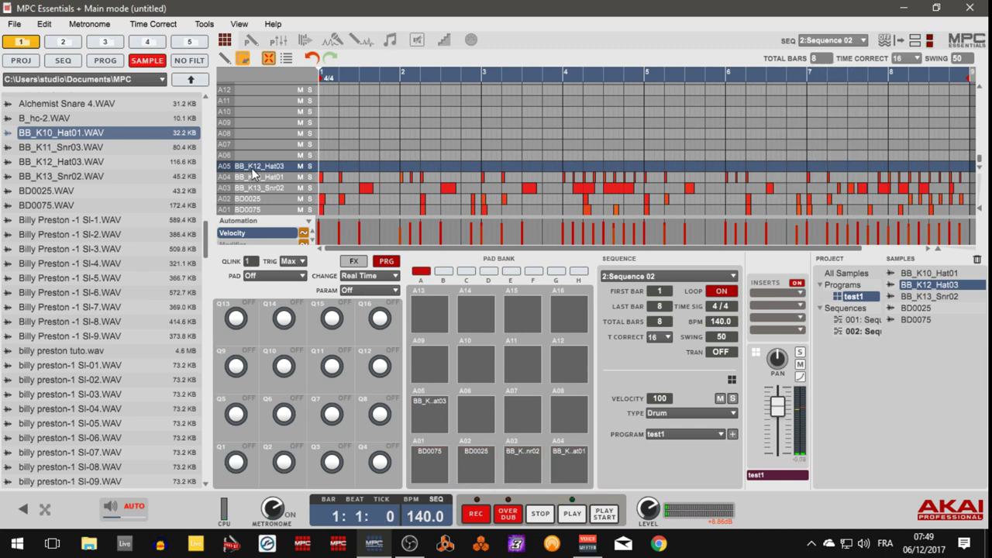
click(509, 517)
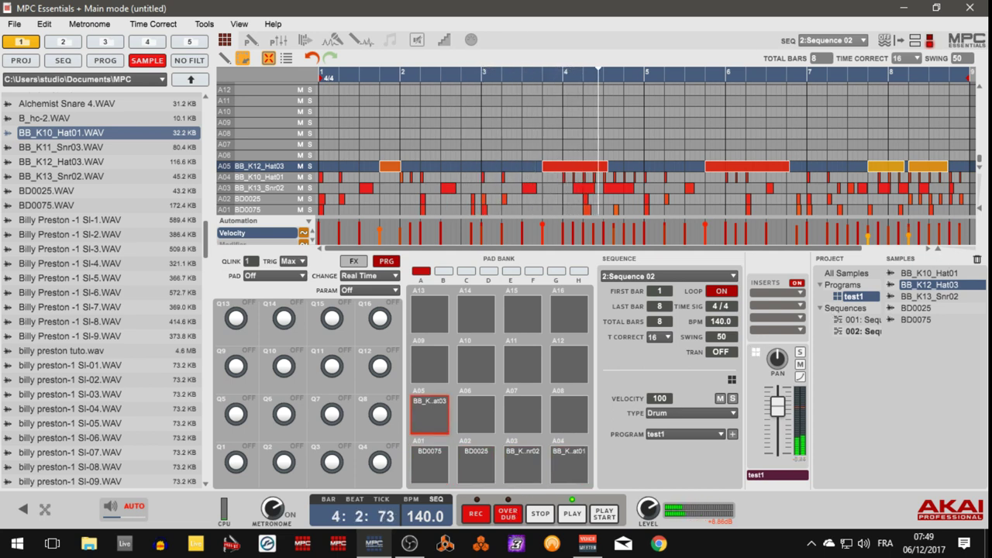
Step: Switch to Sequence 01 and view the pad mixer of the test1 program
click(860, 43)
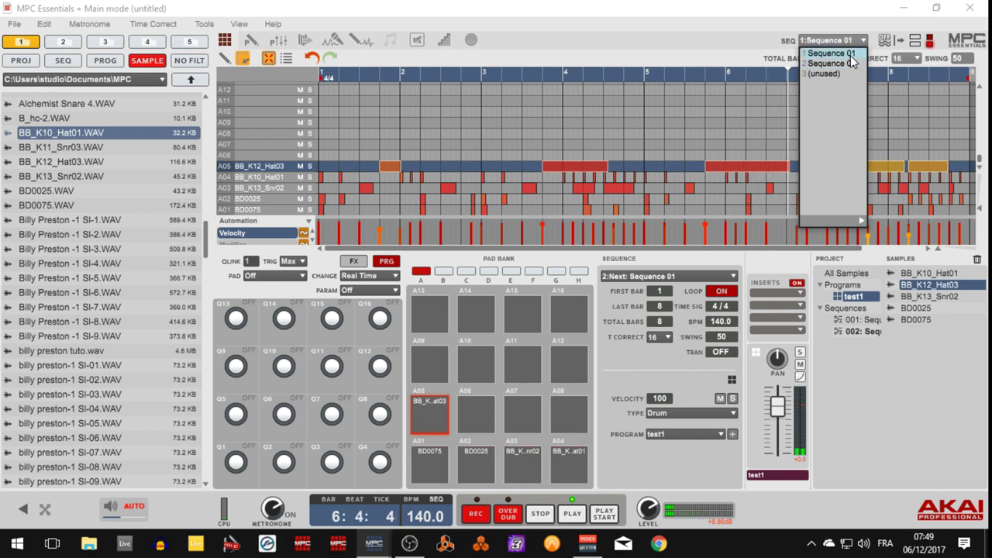
click(845, 54)
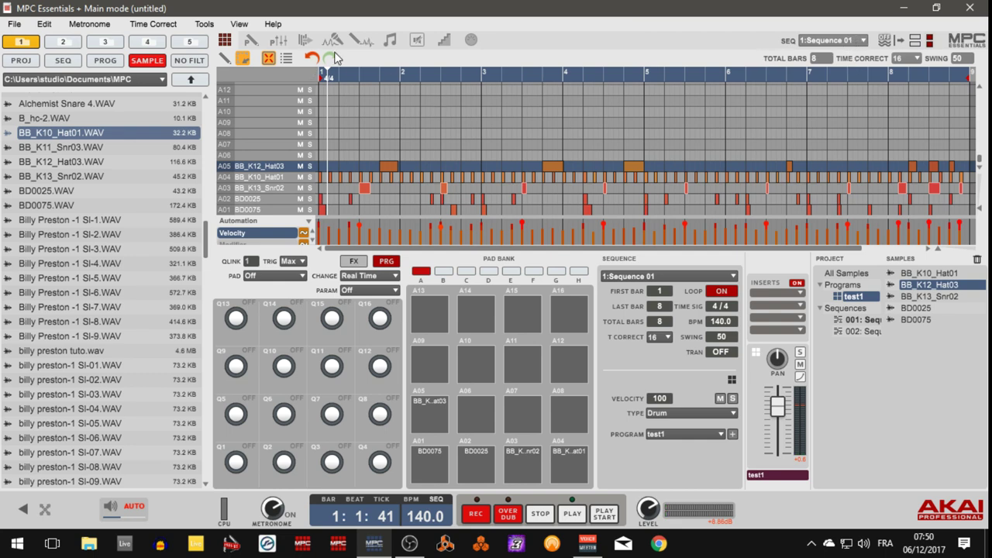
click(280, 45)
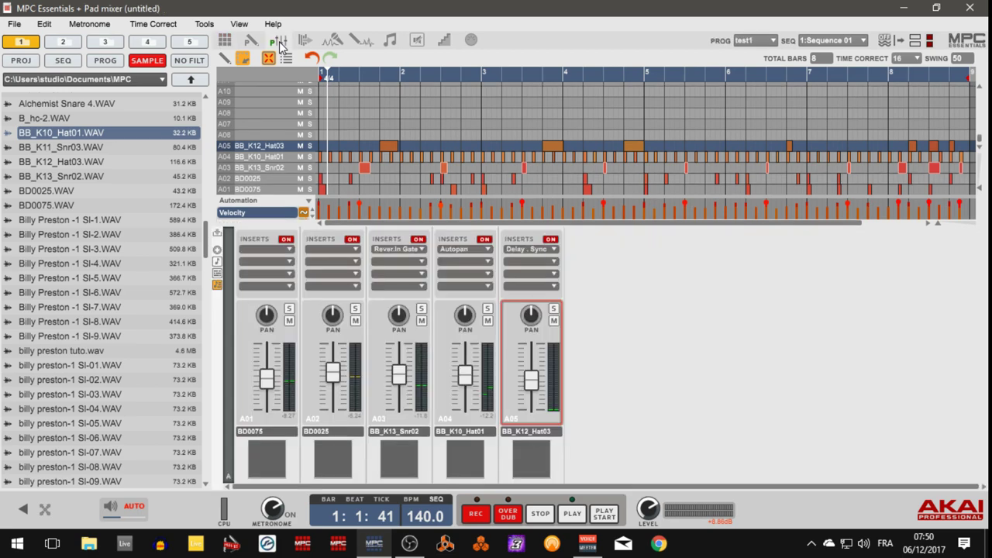
click(306, 41)
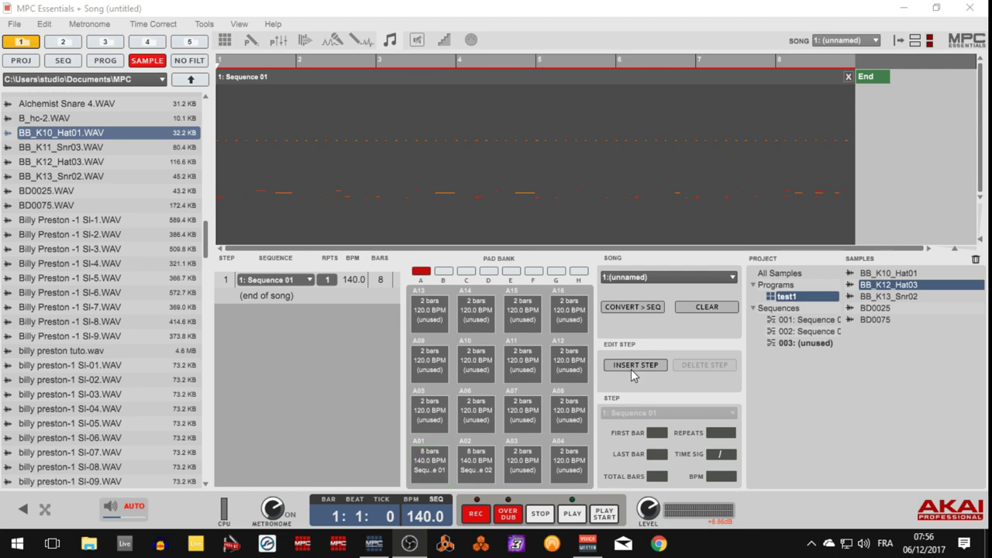
Step: Insert a second step in the song and assign Sequence 02 to it
click(422, 474)
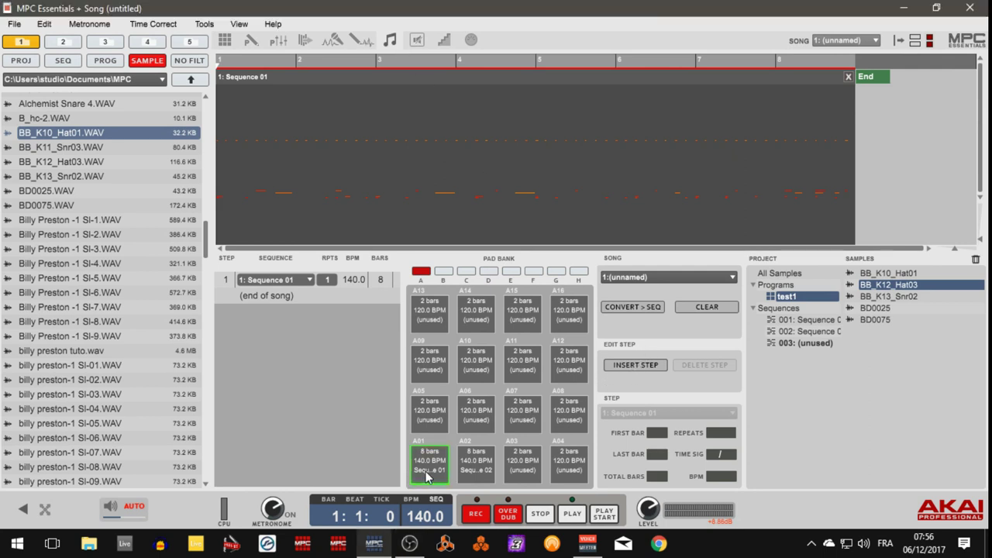
click(626, 366)
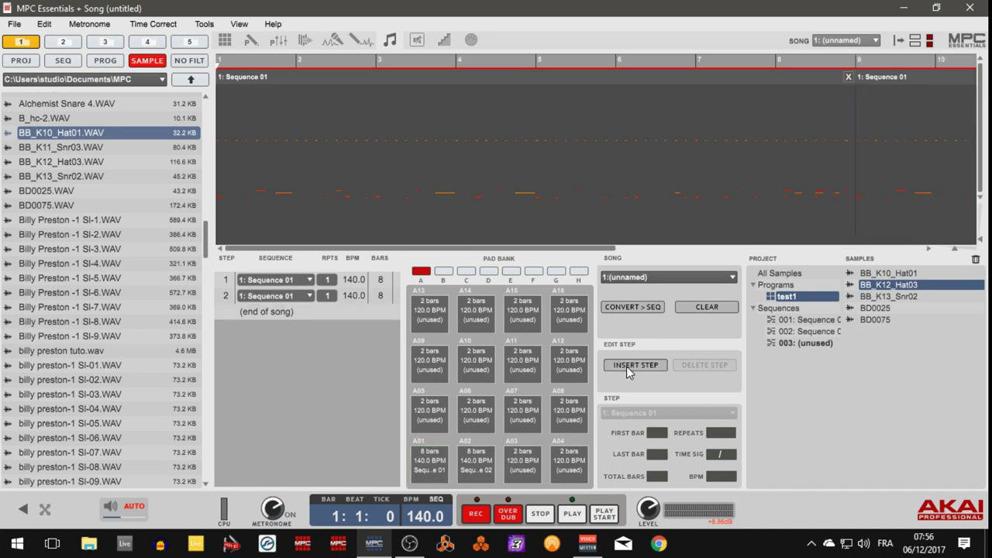
click(309, 301)
click(310, 312)
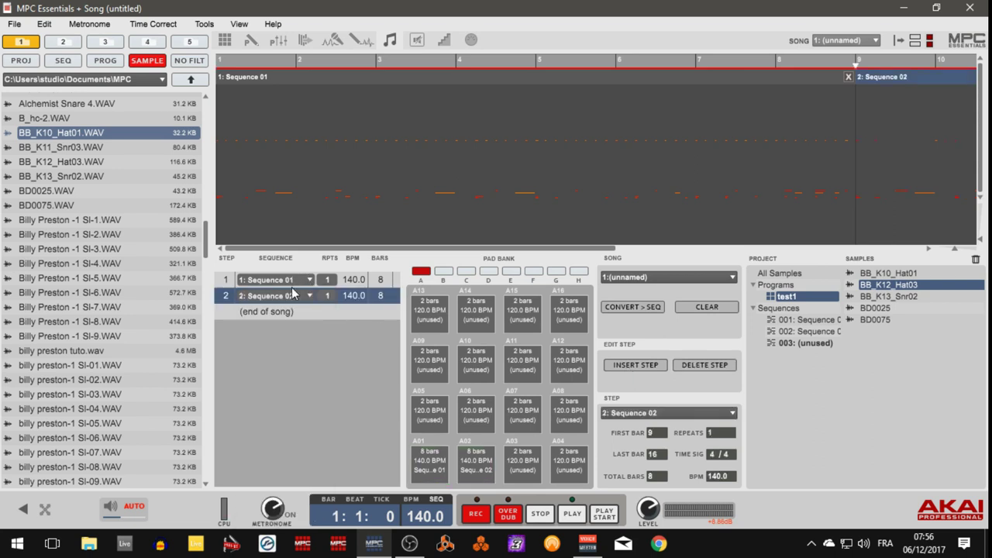
Step: Reassign song step 2 to Sequence 01 and insert a third step
click(308, 298)
click(303, 279)
click(629, 368)
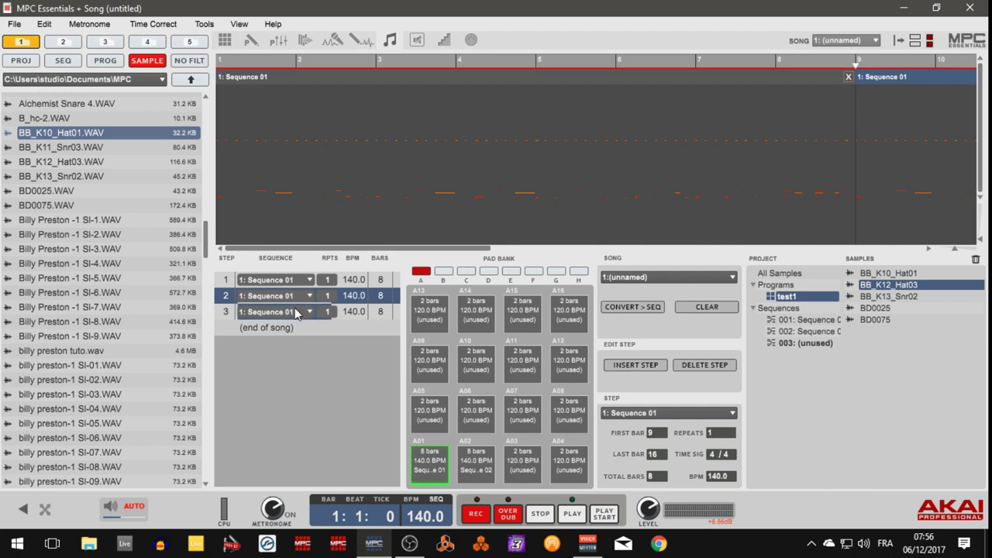
Step: Assign Sequence 02 to song step 3, play the arrangement, and stop playback
click(295, 309)
click(301, 329)
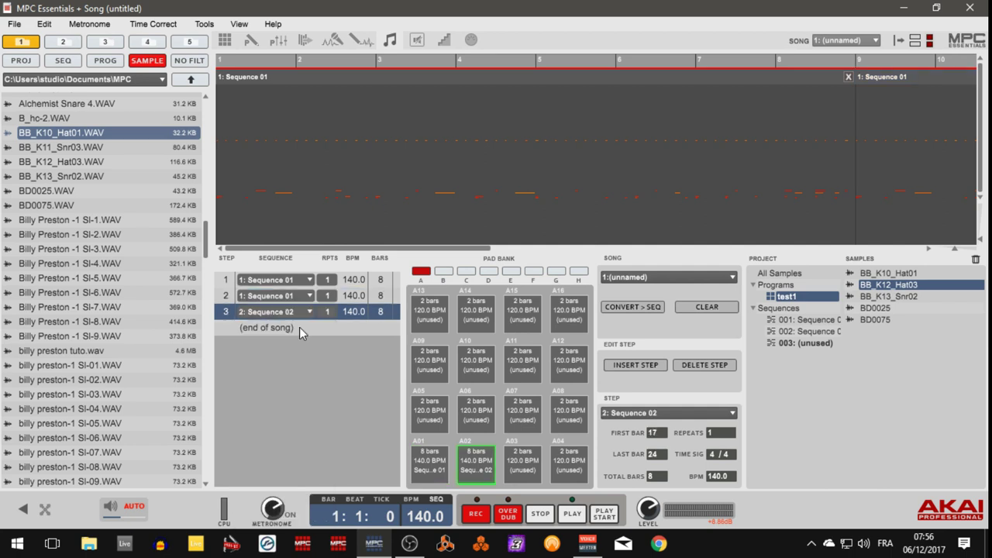
click(570, 518)
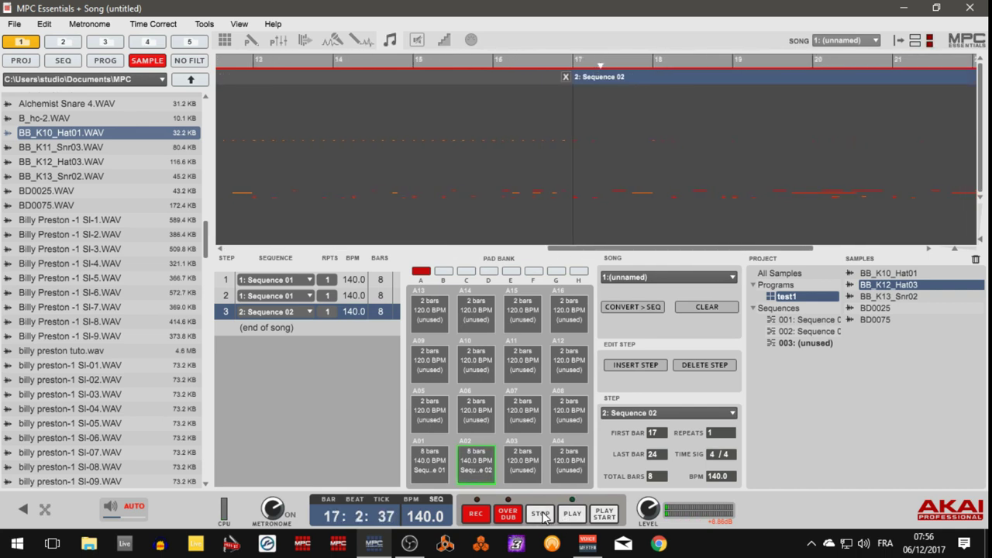
click(541, 515)
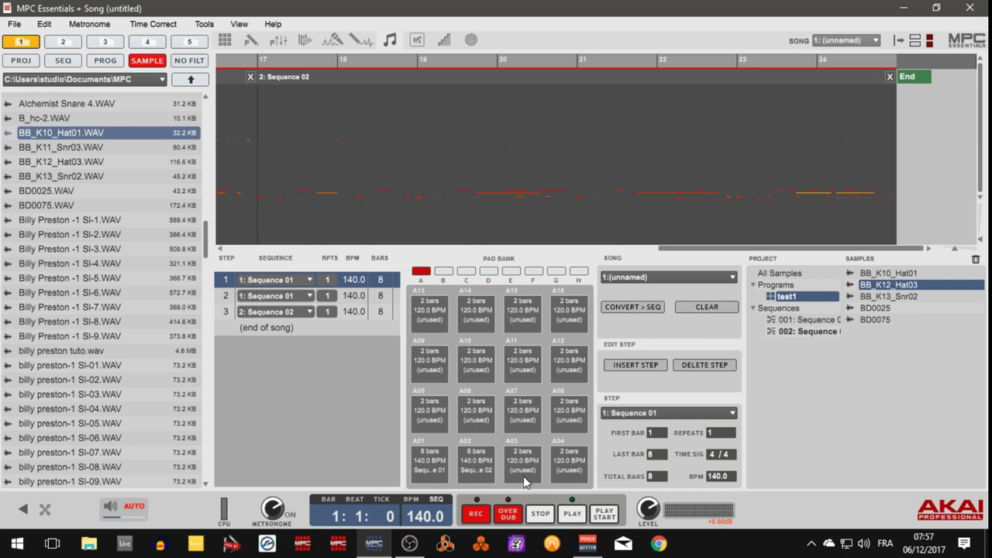
Step: Try the unused sequence 3 in song step 1 and switch the step back to Sequence 01
click(693, 413)
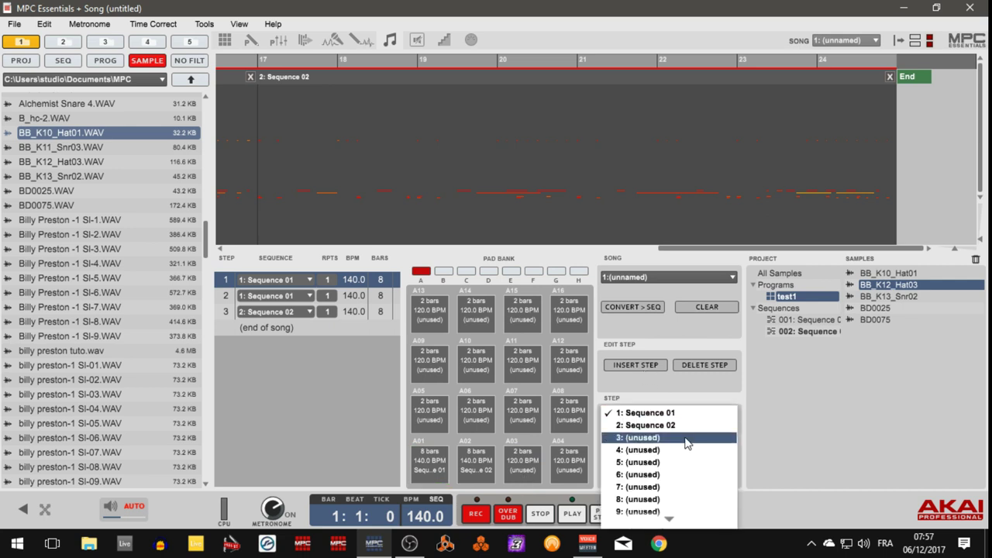
click(685, 438)
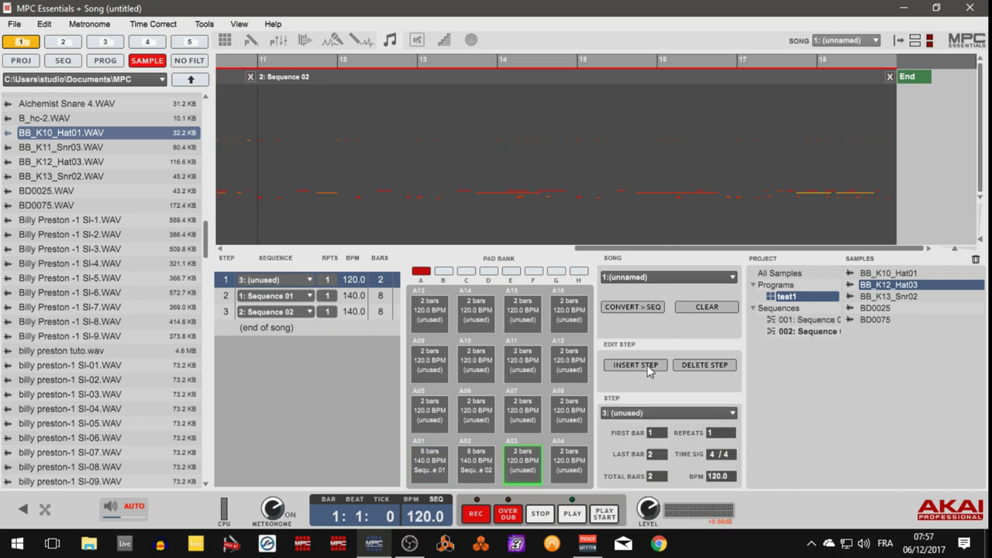
click(693, 413)
click(674, 388)
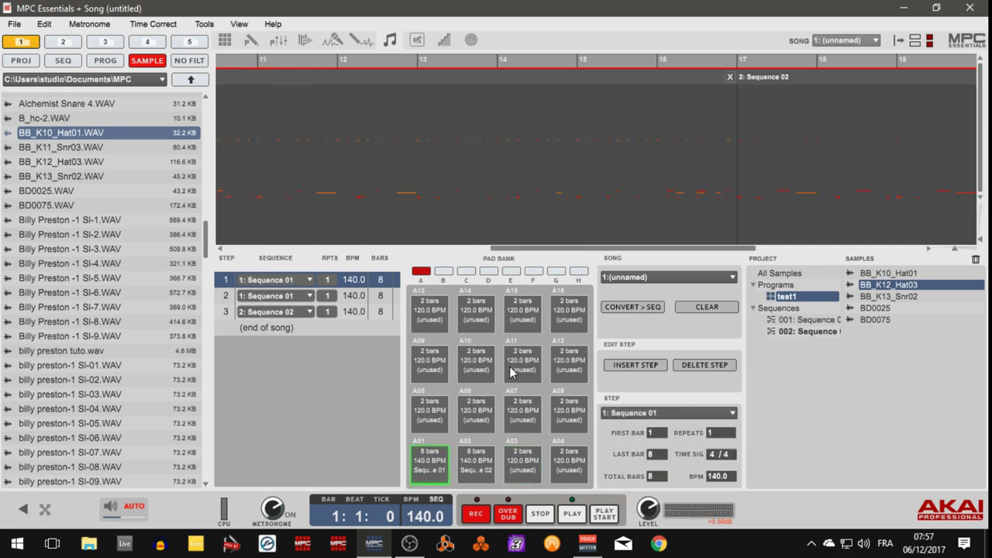
Step: Insert another song step, then set step 3 to Sequence 02 and step 4 to Sequence 01
click(642, 368)
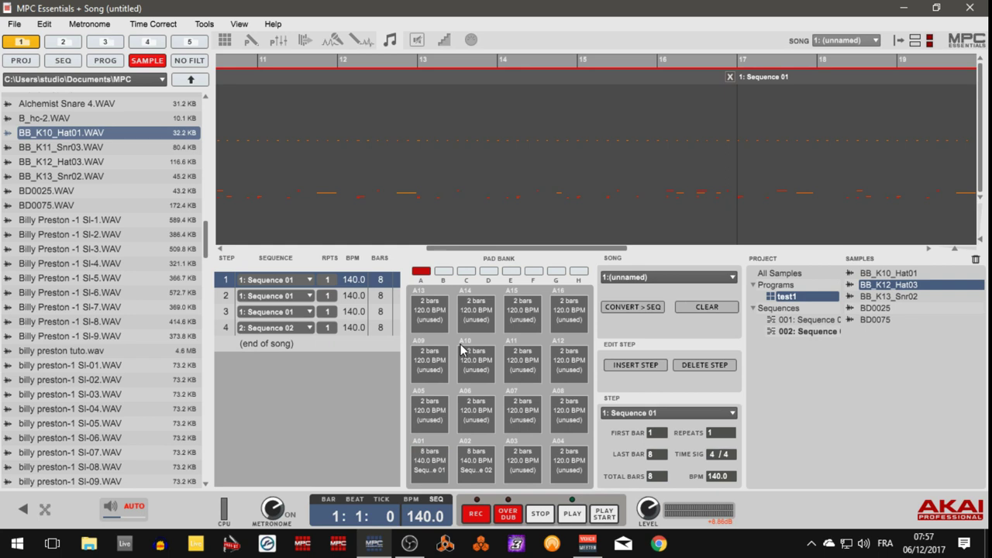
click(296, 314)
click(306, 327)
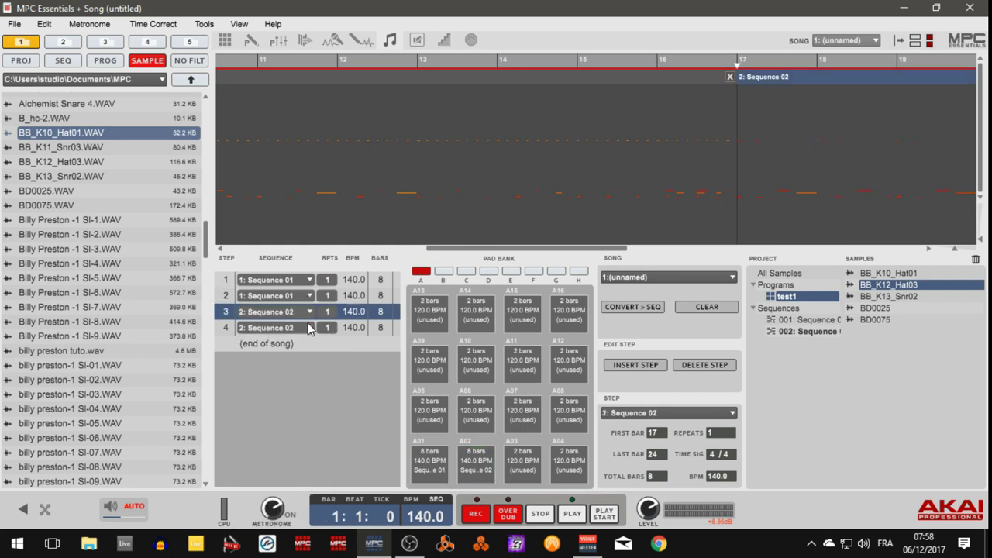
click(308, 327)
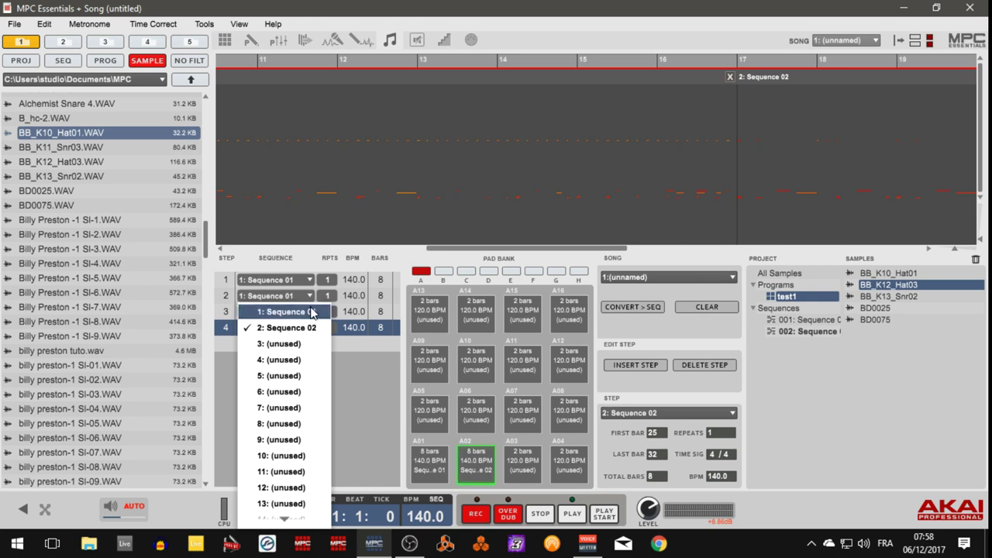
click(312, 312)
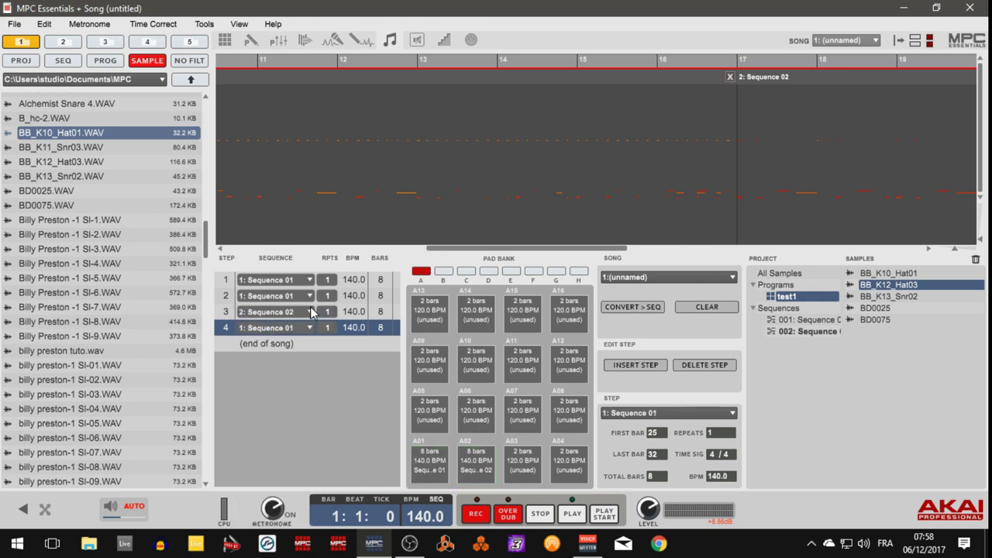
Step: Play the song, view the pad mixer levels during playback, and return to Song mode
key(space)
key(space)
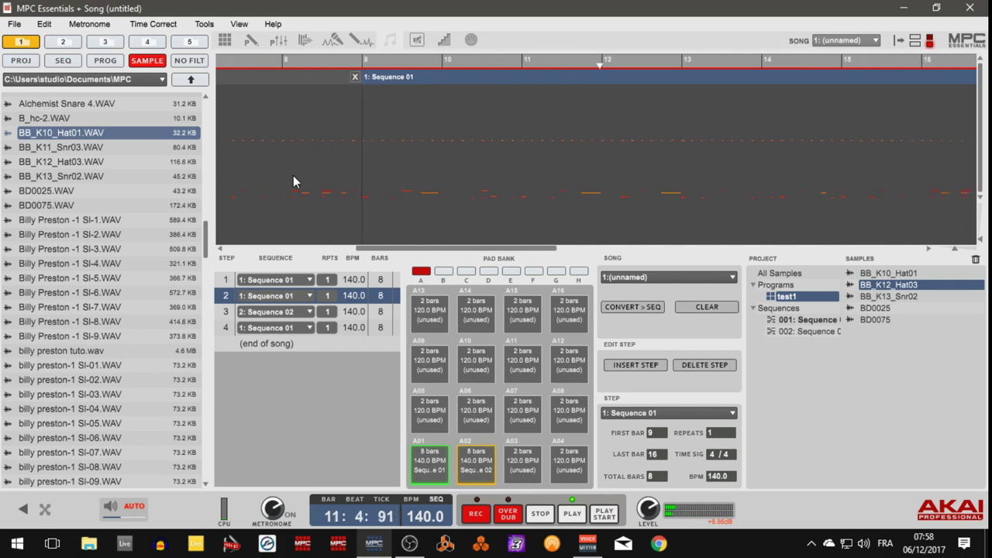
click(277, 42)
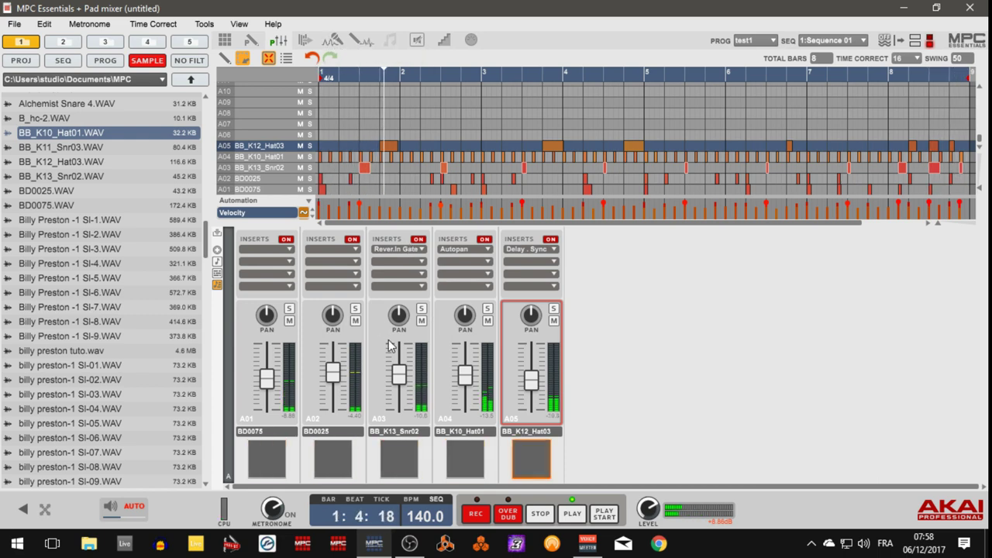
mouse_move(410, 386)
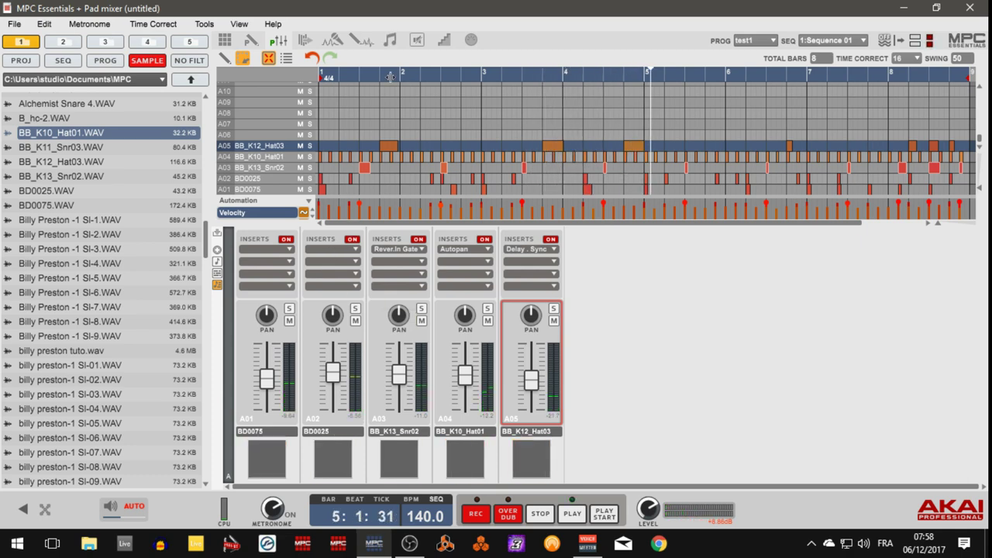
click(392, 40)
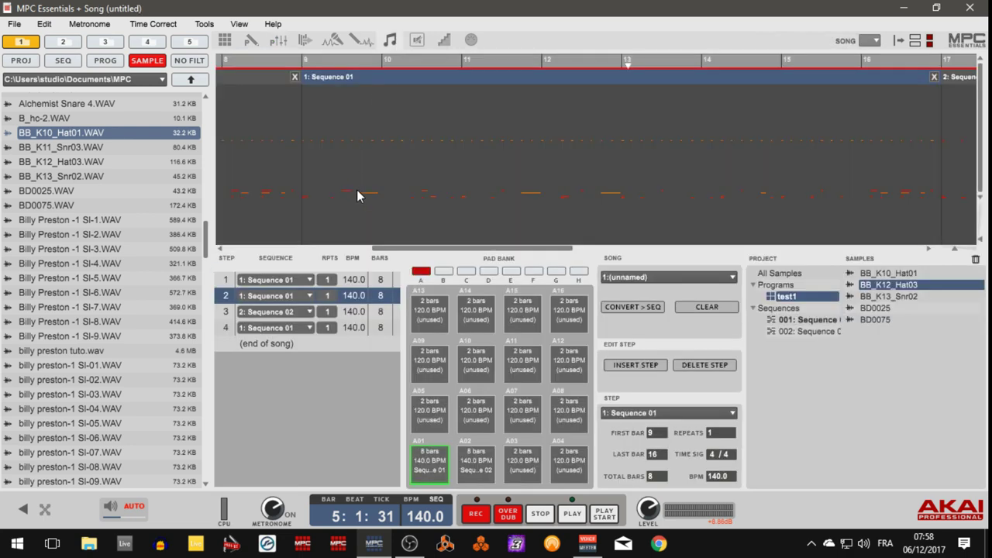